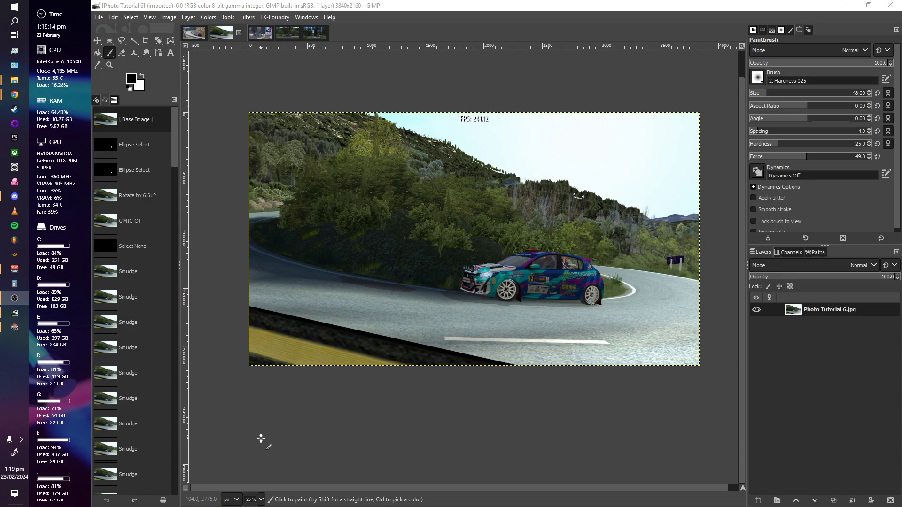
# Examine the rally car's front and side up close, as well as the whole roadside scene.
pyautogui.scroll(2, 525, 309)
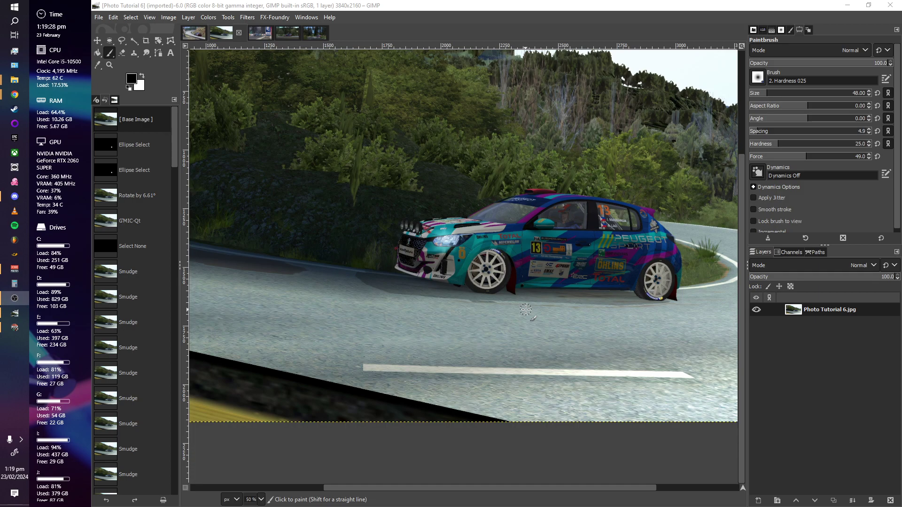
pyautogui.moveTo(443, 246); pyautogui.dragTo(425, 302)
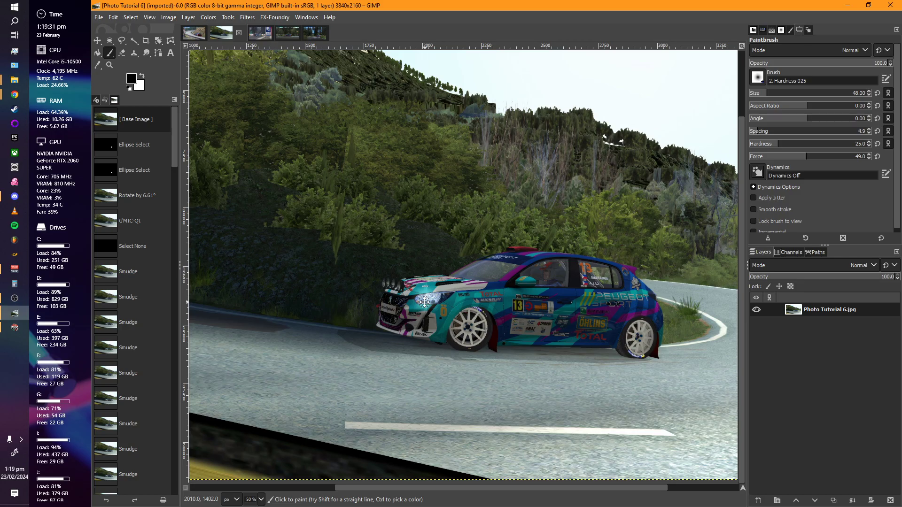
pyautogui.keyDown('ctrl'); pyautogui.scroll(3, 522, 324); pyautogui.keyUp('ctrl')
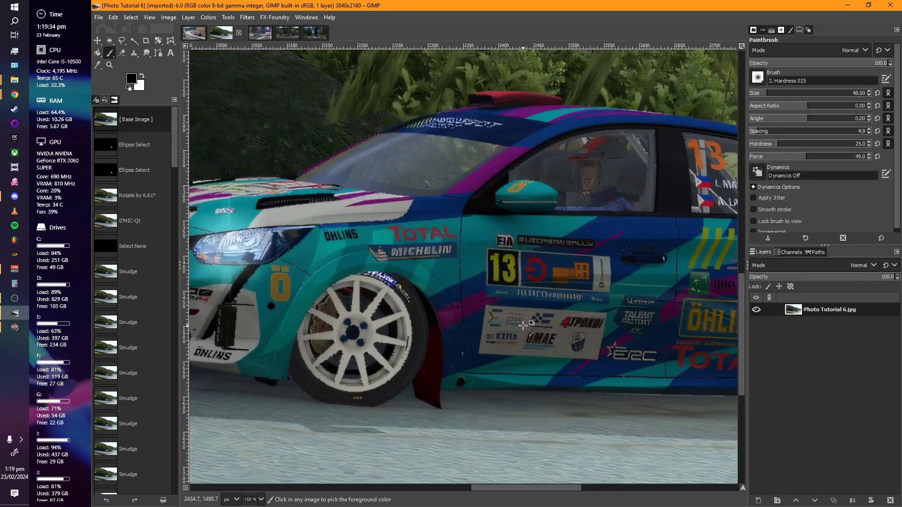
pyautogui.keyDown('ctrl'); pyautogui.scroll(-1, 522, 324); pyautogui.keyUp('ctrl')
pyautogui.moveTo(523, 324); pyautogui.dragTo(469, 311)
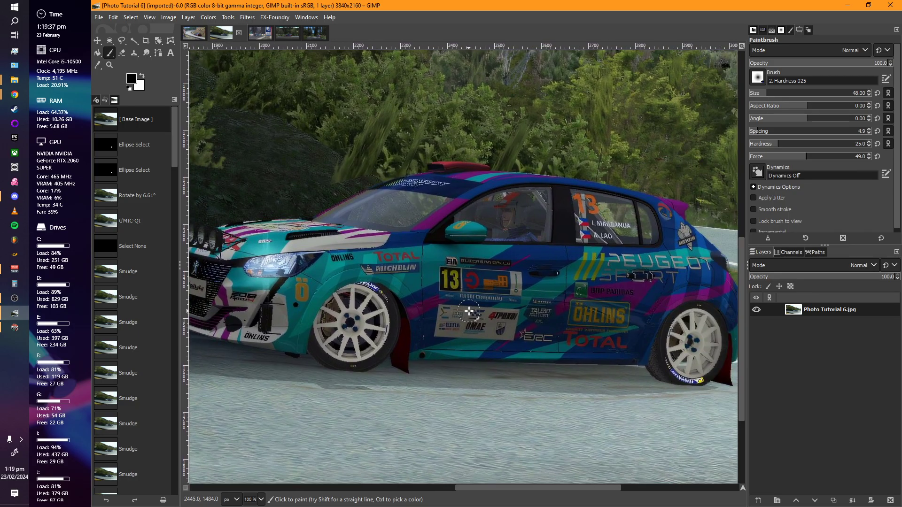
pyautogui.keyDown('ctrl'); pyautogui.scroll(-2, 473, 265); pyautogui.keyUp('ctrl')
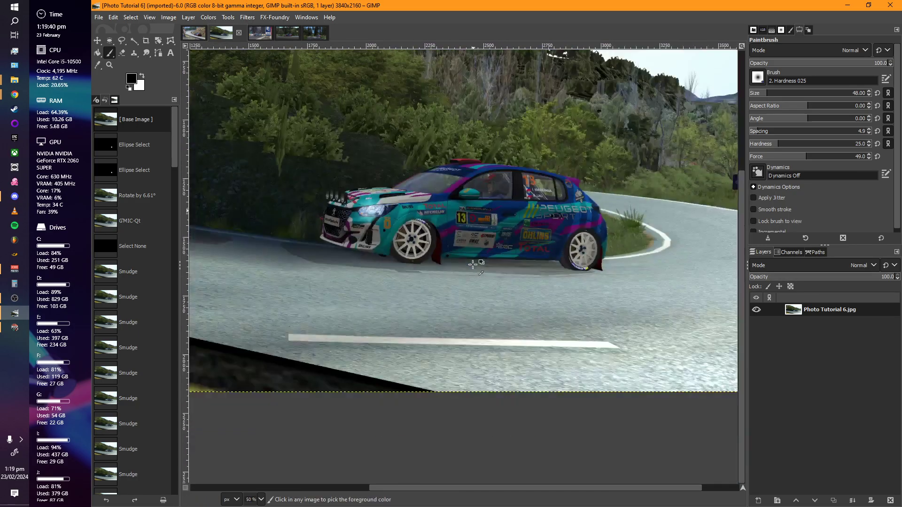
pyautogui.keyDown('ctrl'); pyautogui.scroll(-2, 505, 273); pyautogui.keyUp('ctrl')
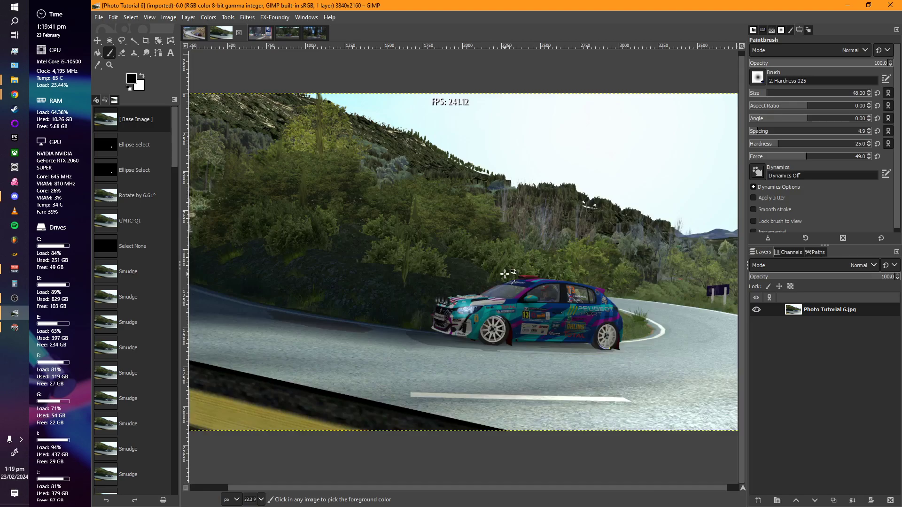
pyautogui.moveTo(446, 234); pyautogui.dragTo(477, 233)
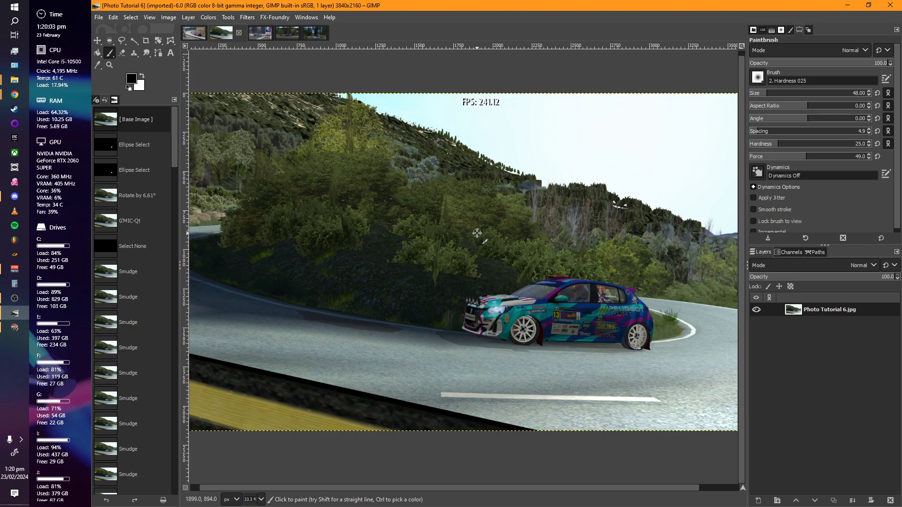
# Examine the door decals and wheels of the rally car in close-up.
pyautogui.scroll(1, 588, 331)
pyautogui.moveTo(570, 316); pyautogui.dragTo(525, 325)
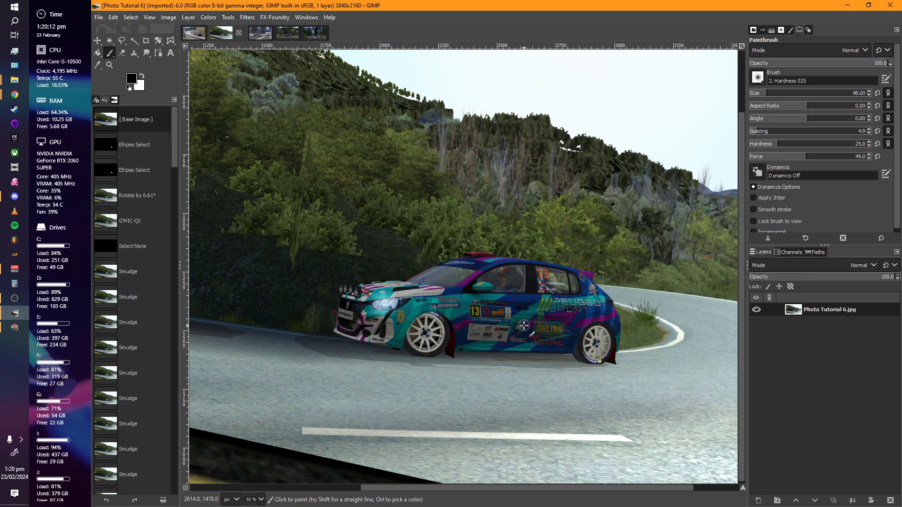
pyautogui.moveTo(476, 312); pyautogui.dragTo(486, 316)
pyautogui.scroll(6, 555, 334)
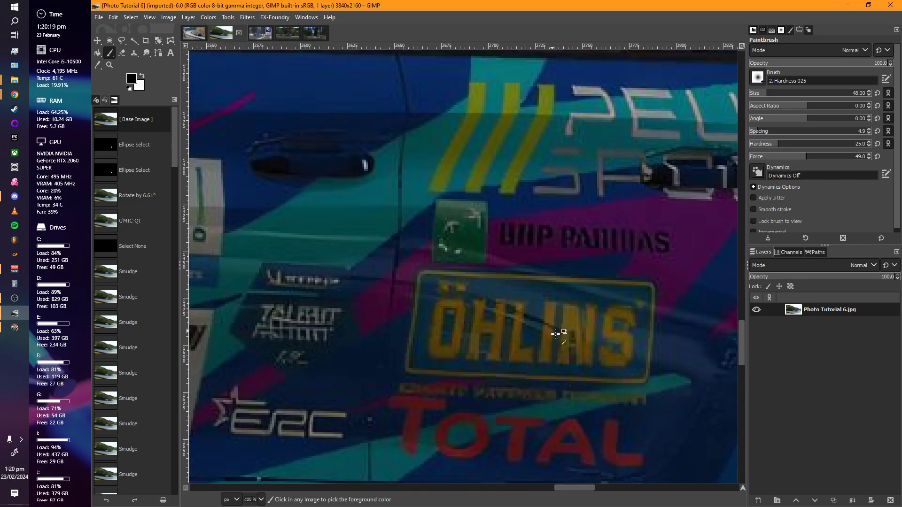
pyautogui.moveTo(562, 279); pyautogui.dragTo(563, 302)
pyautogui.scroll(-2, 512, 305)
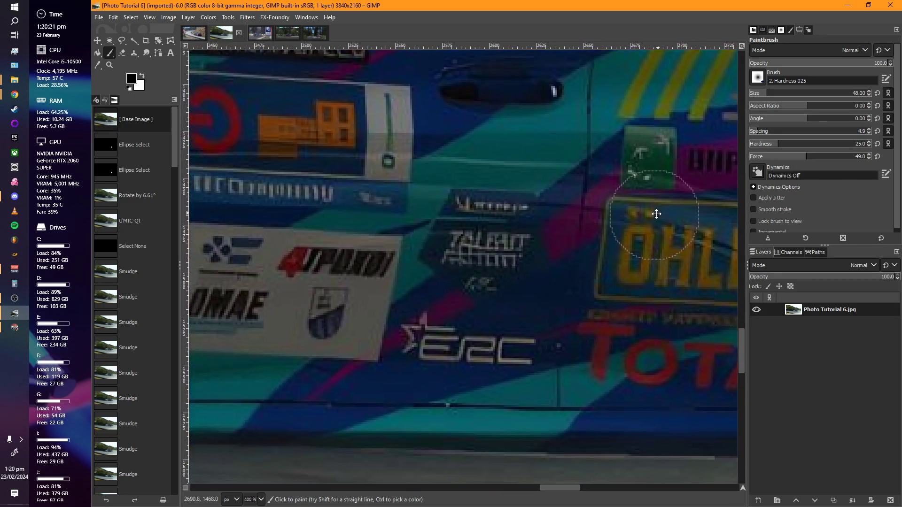
pyautogui.scroll(-2, 485, 280)
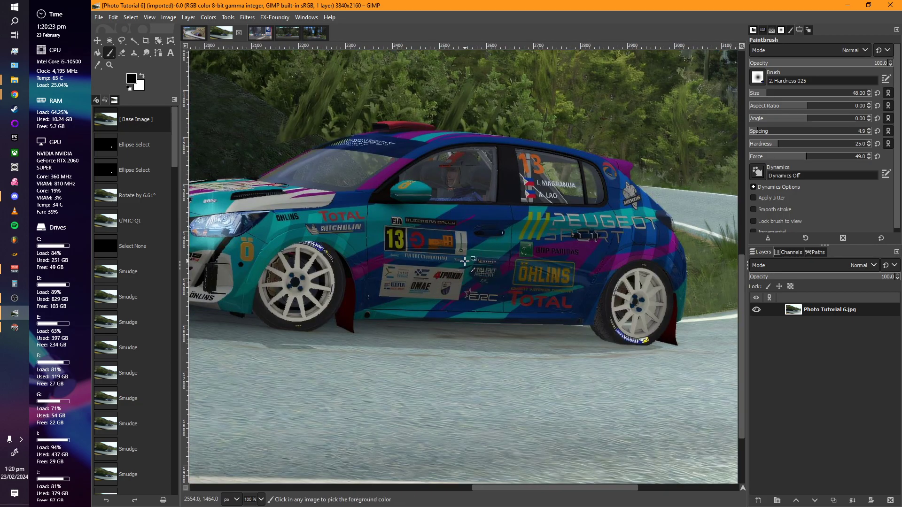
pyautogui.scroll(-1, 488, 289)
pyautogui.moveTo(450, 264); pyautogui.dragTo(486, 318)
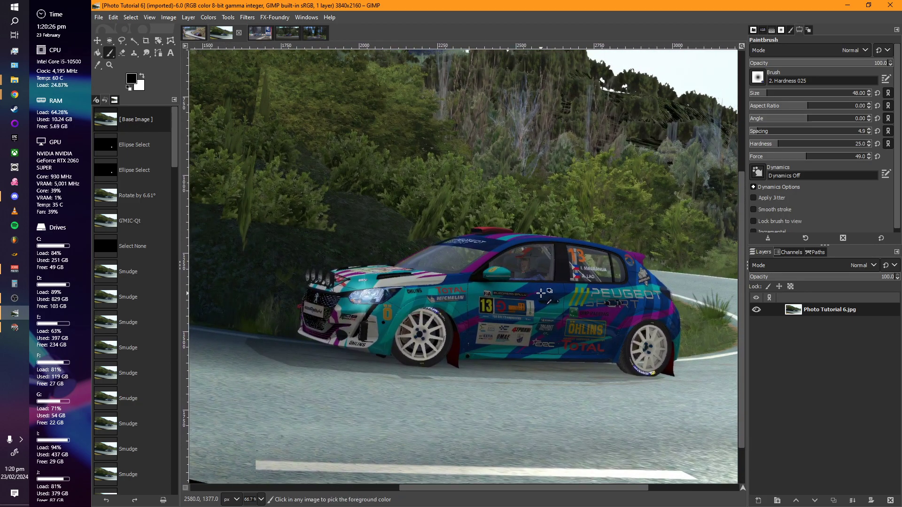
pyautogui.scroll(-3, 488, 317)
pyautogui.moveTo(439, 248)
pyautogui.mouseDown()
pyautogui.moveTo(477, 250)
pyautogui.moveTo(450, 249)
pyautogui.mouseUp()
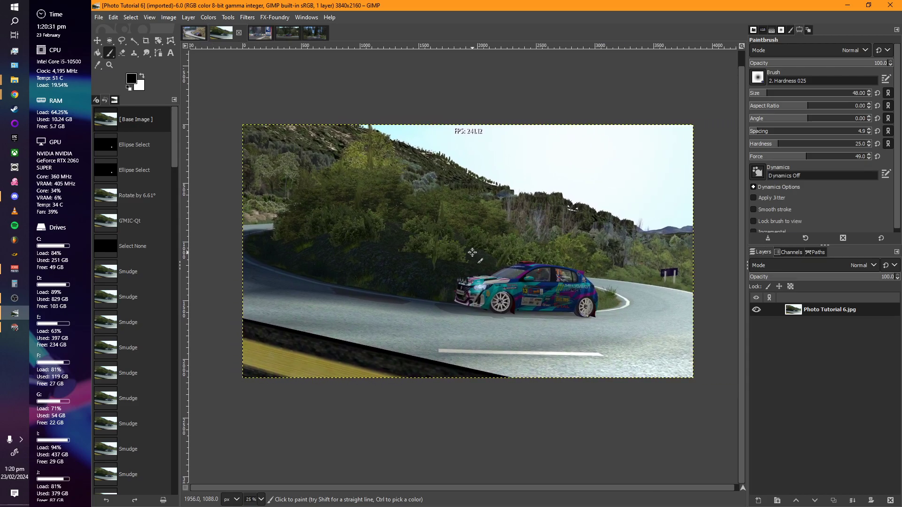
# Draw an elliptical selection of about 117 × 149 px around the rim of the car's rear wheel.
pyautogui.keyDown('ctrl'); pyautogui.scroll(4, 538, 287); pyautogui.keyUp('ctrl')
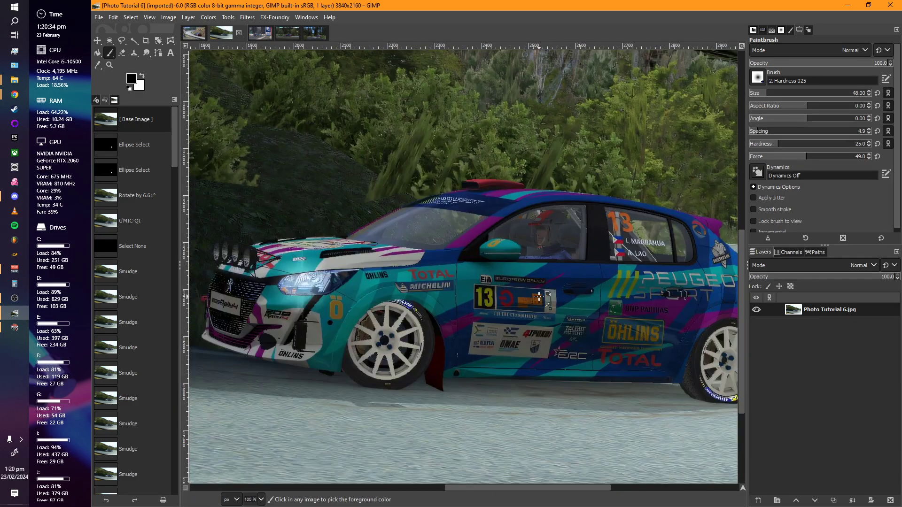
pyautogui.hscroll(5, 538, 297)
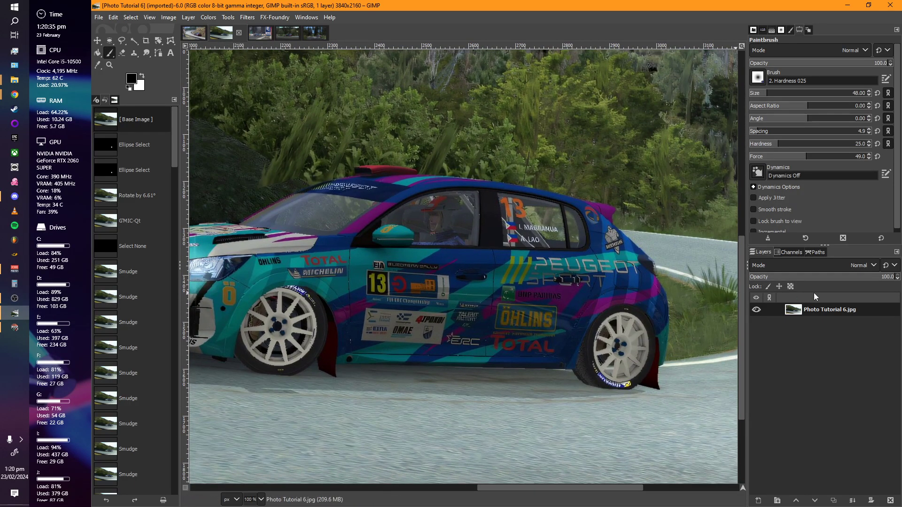
pyautogui.hscroll(5, 418, 299)
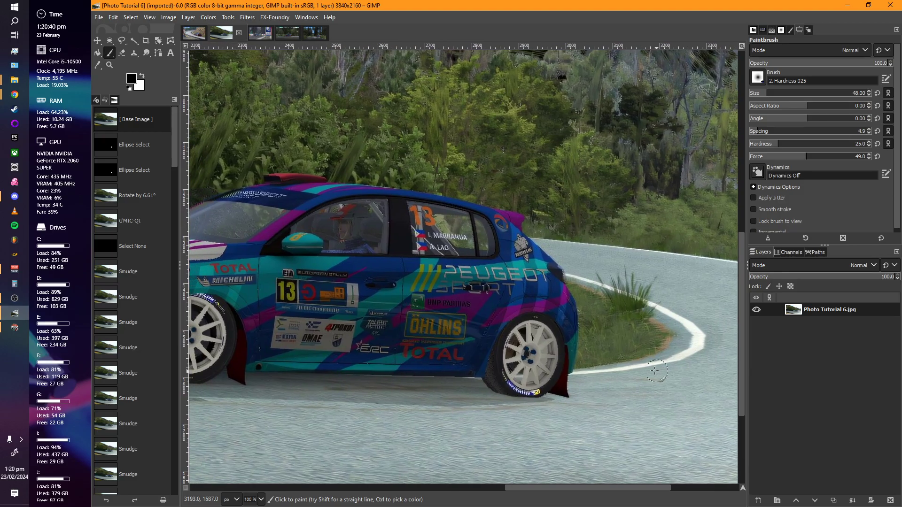
pyautogui.scroll(3, 581, 362)
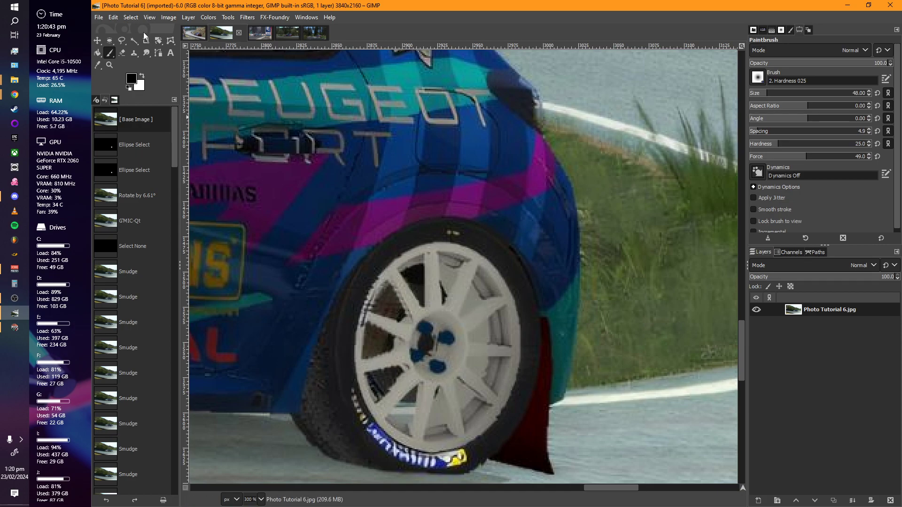
pyautogui.click(122, 43)
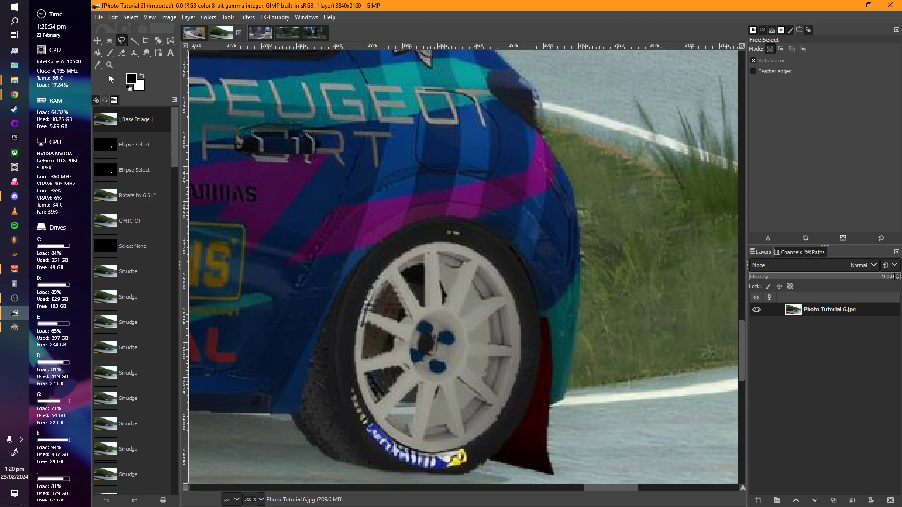
pyautogui.click(109, 41)
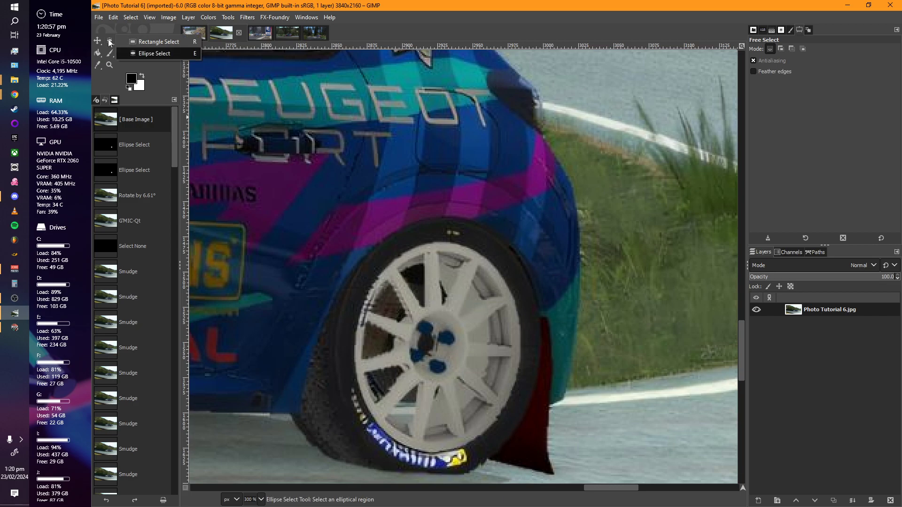
pyautogui.click(139, 54)
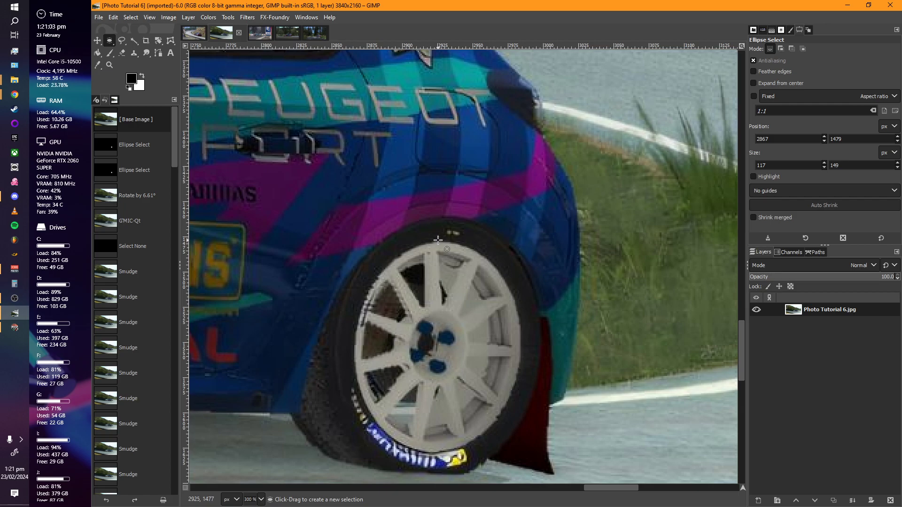
pyautogui.moveTo(349, 235); pyautogui.dragTo(518, 453)
pyautogui.moveTo(448, 249); pyautogui.dragTo(448, 255)
pyautogui.moveTo(503, 332); pyautogui.dragTo(505, 332)
pyautogui.click(375, 341)
pyautogui.moveTo(375, 341); pyautogui.dragTo(369, 346)
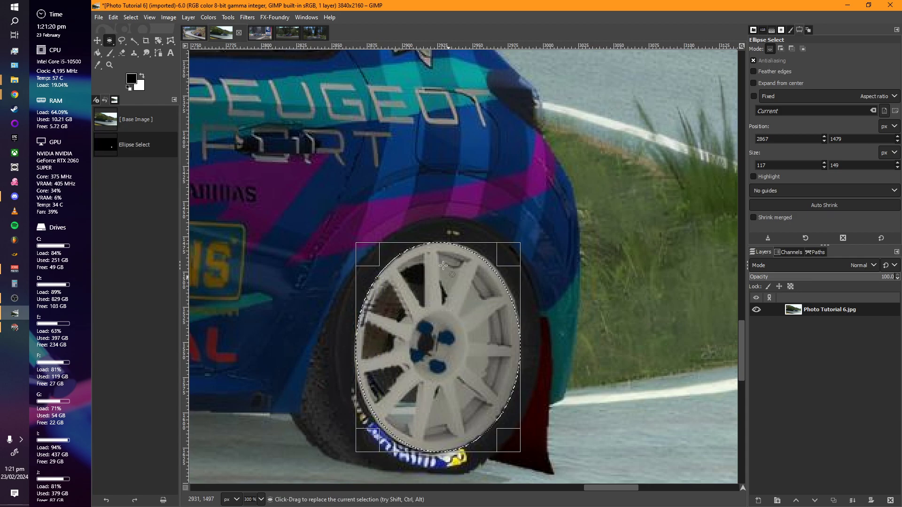
# Refine the elliptical selection to the rear rim's edges, widening it to 118 × 149 px with its origin at X 2866, Y 1479.
pyautogui.scroll(2, 500, 264)
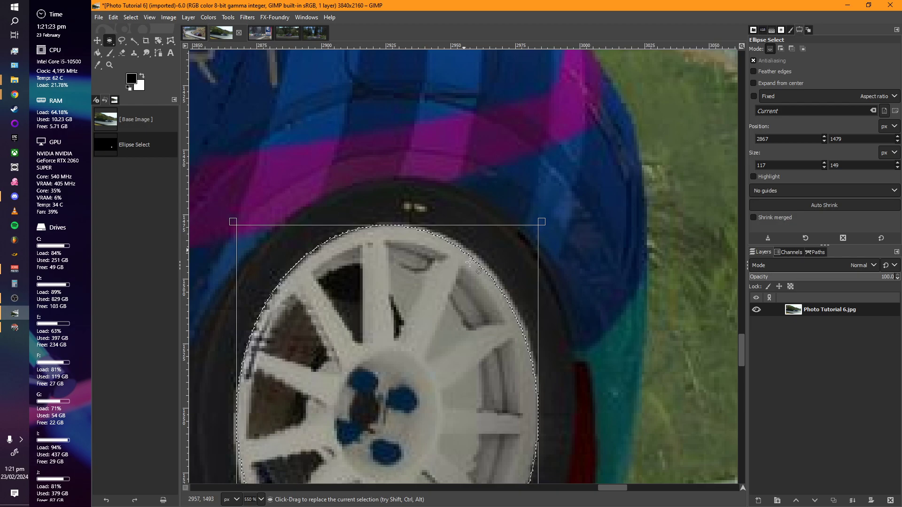
pyautogui.moveTo(424, 248); pyautogui.dragTo(518, 118)
pyautogui.moveTo(452, 394); pyautogui.dragTo(458, 305)
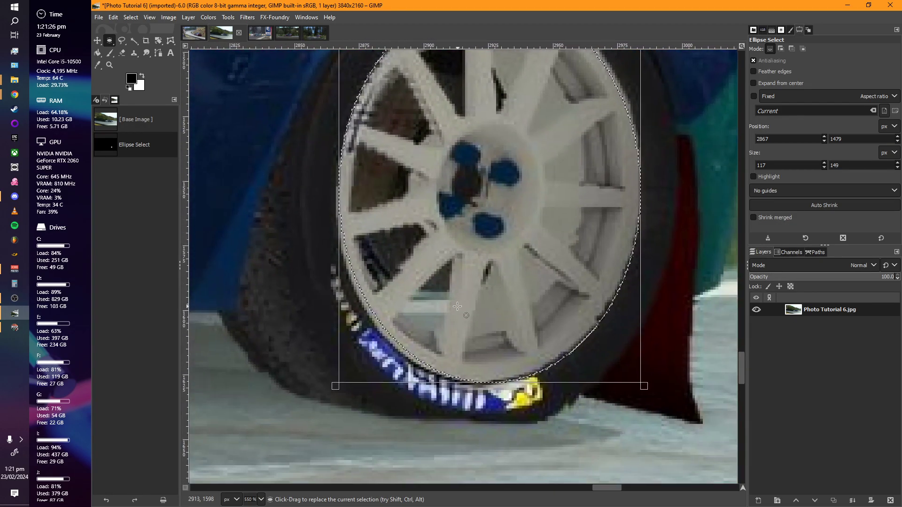
pyautogui.moveTo(478, 192); pyautogui.dragTo(402, 284)
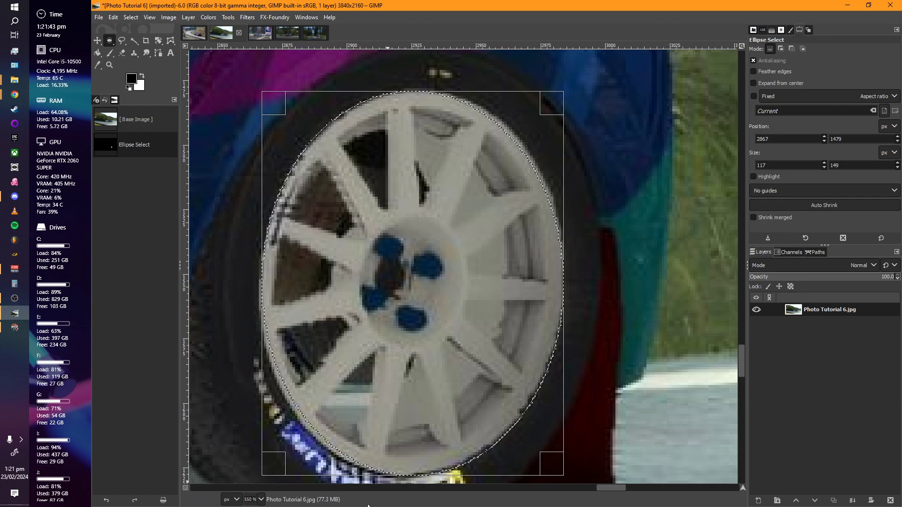
pyautogui.moveTo(401, 463); pyautogui.dragTo(401, 464)
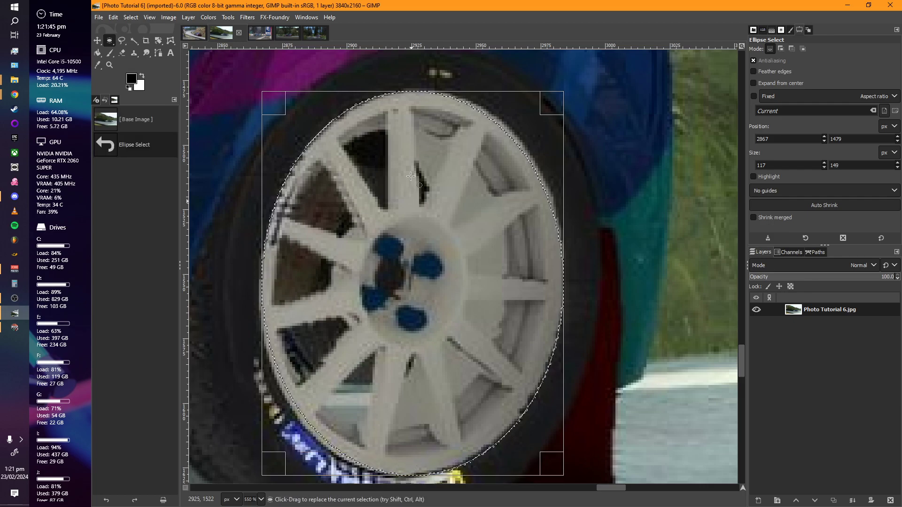
pyautogui.moveTo(422, 103); pyautogui.dragTo(422, 103)
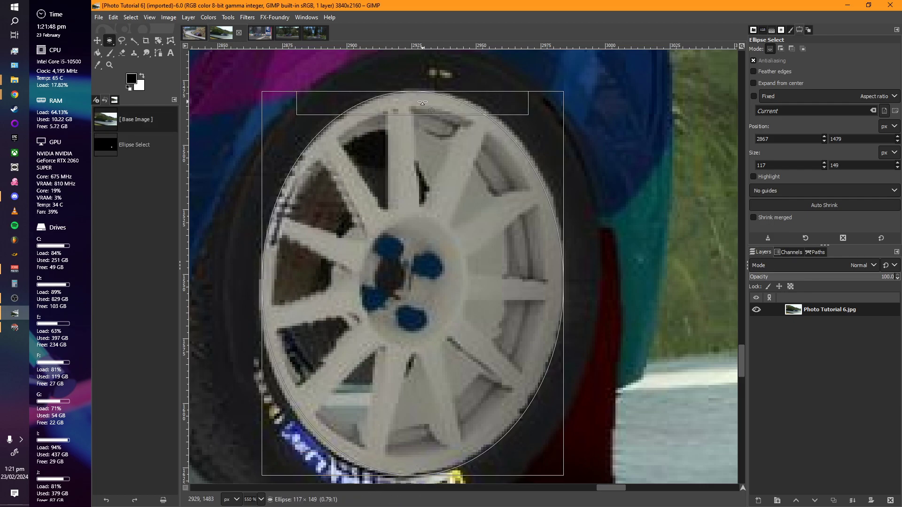
pyautogui.click(355, 301)
pyautogui.moveTo(286, 304); pyautogui.dragTo(278, 308)
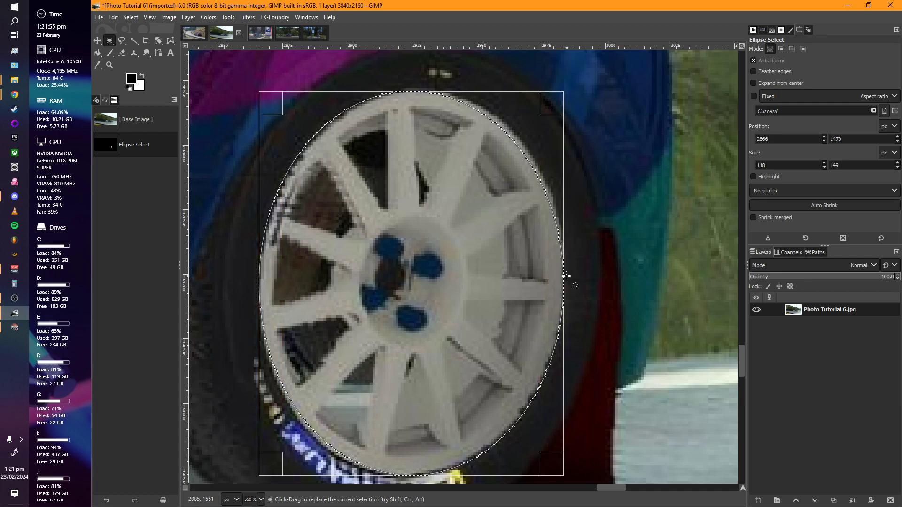
pyautogui.moveTo(560, 275); pyautogui.dragTo(561, 273)
pyautogui.moveTo(276, 289); pyautogui.dragTo(276, 289)
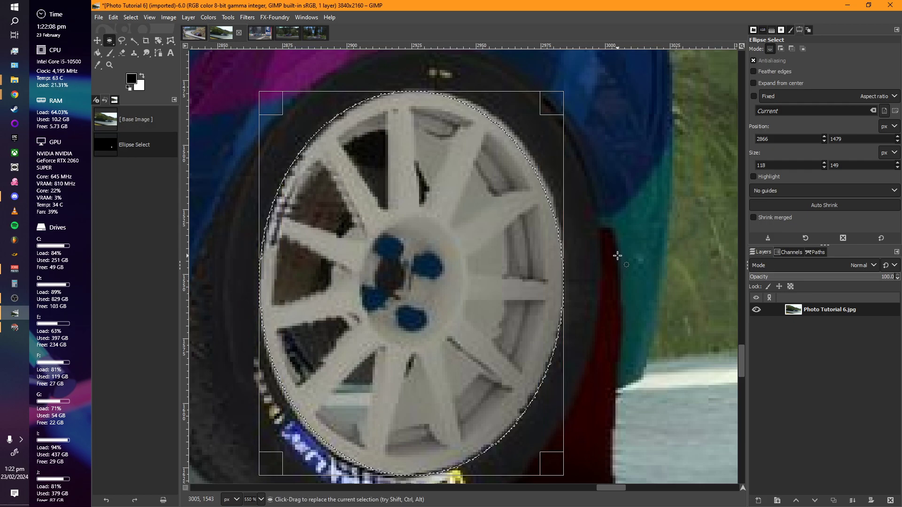
# Rotate only the elliptical selection, not the layer, by 7.07° so it follows the tilt of the rear rim.
pyautogui.hotkey('shift', 'r')
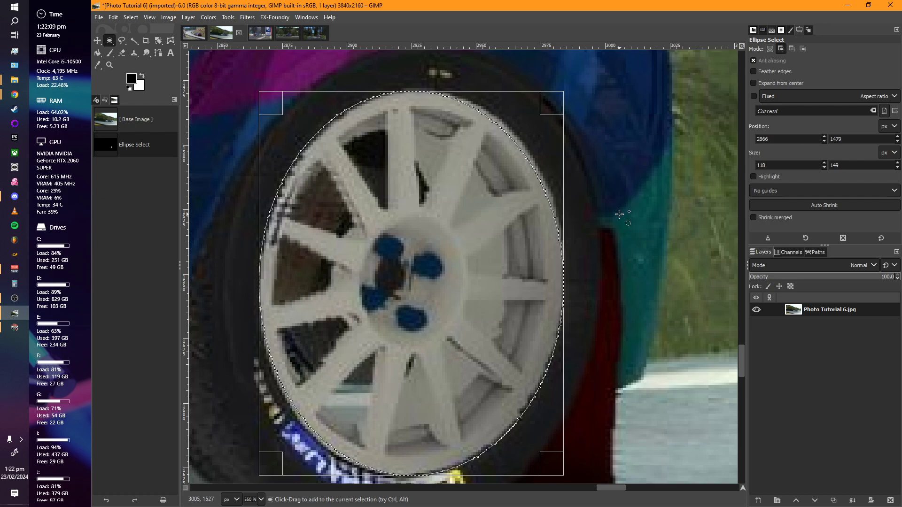
pyautogui.click(619, 214)
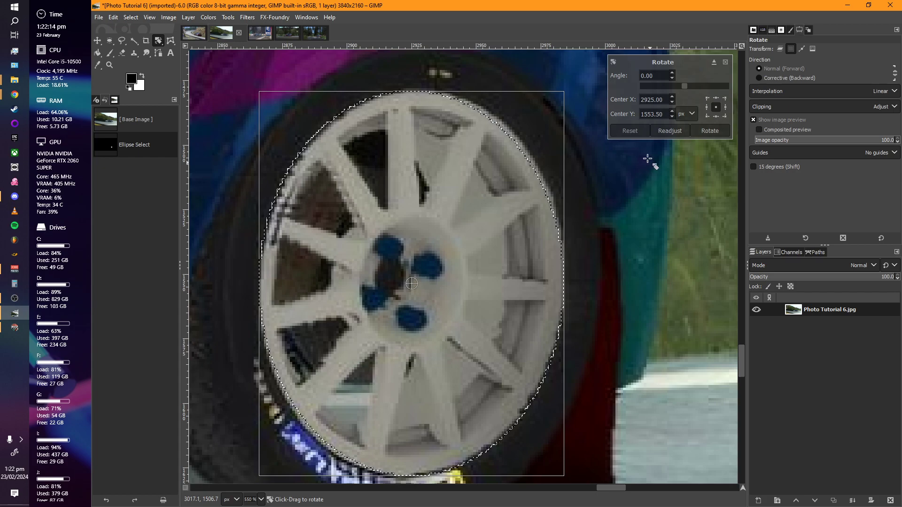
pyautogui.click(781, 49)
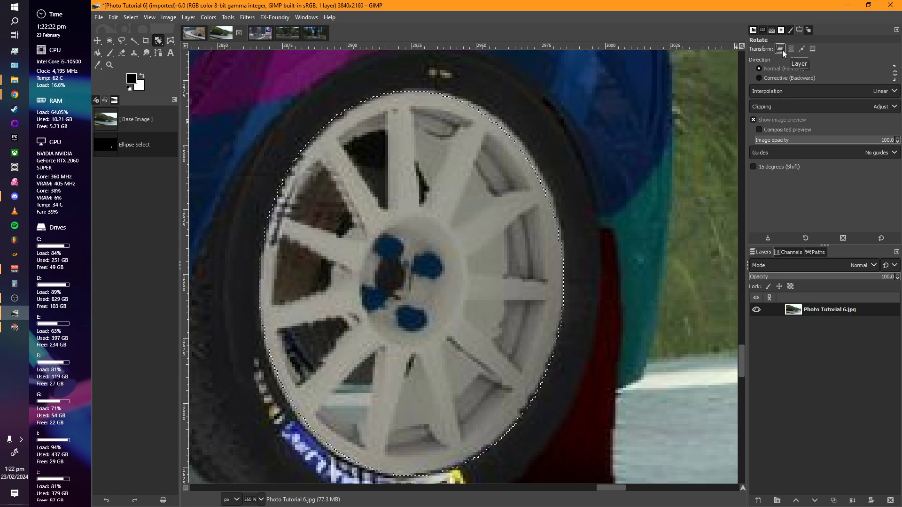
pyautogui.click(790, 49)
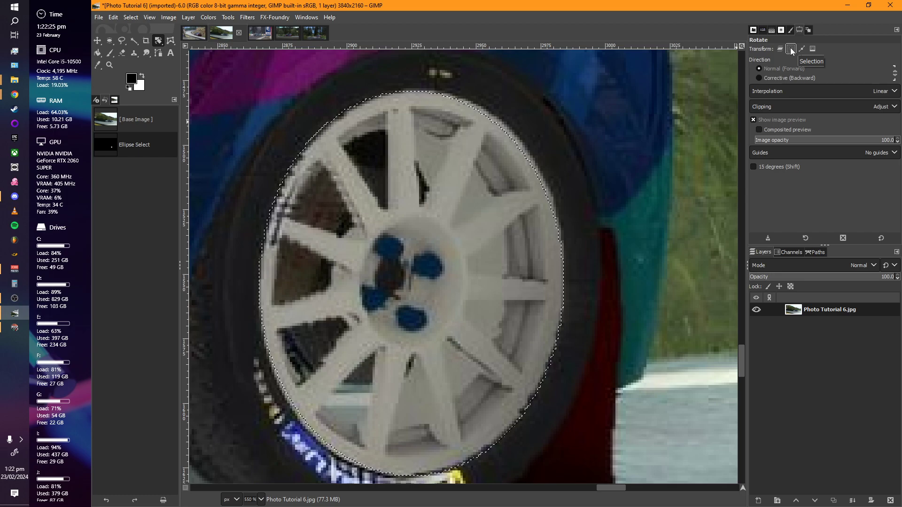
pyautogui.click(790, 49)
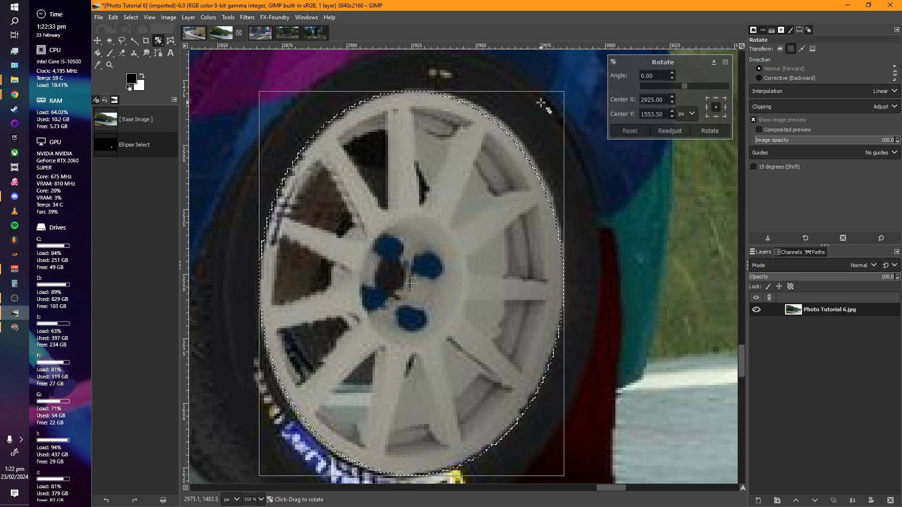
pyautogui.moveTo(541, 102); pyautogui.dragTo(563, 132)
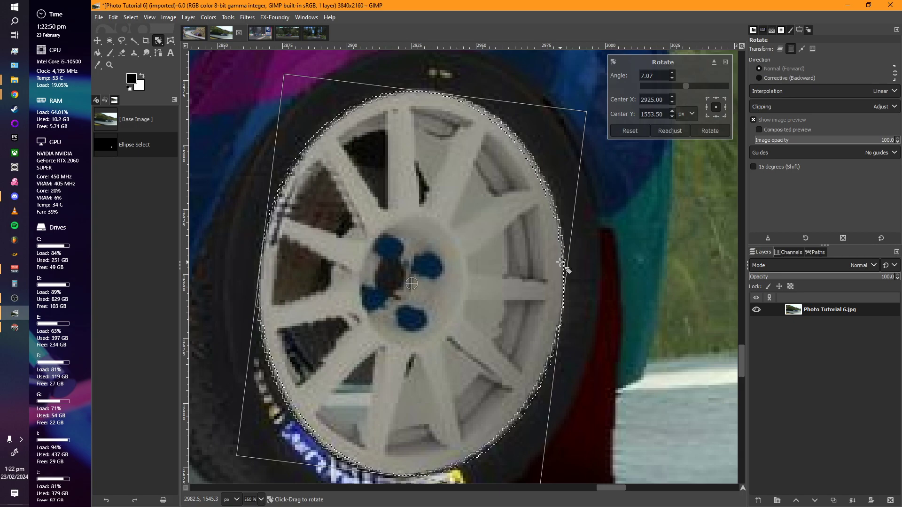
pyautogui.press('Return')
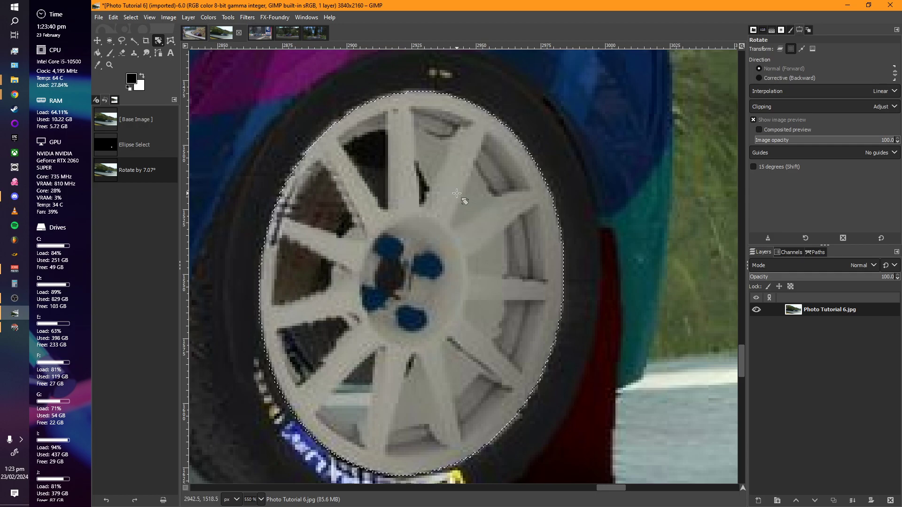
# Try a Circular Motion Blur on the selected rear rim, testing angles of 358.99°, 9.82° and about 6°.
pyautogui.click(250, 18)
pyautogui.moveTo(264, 85)
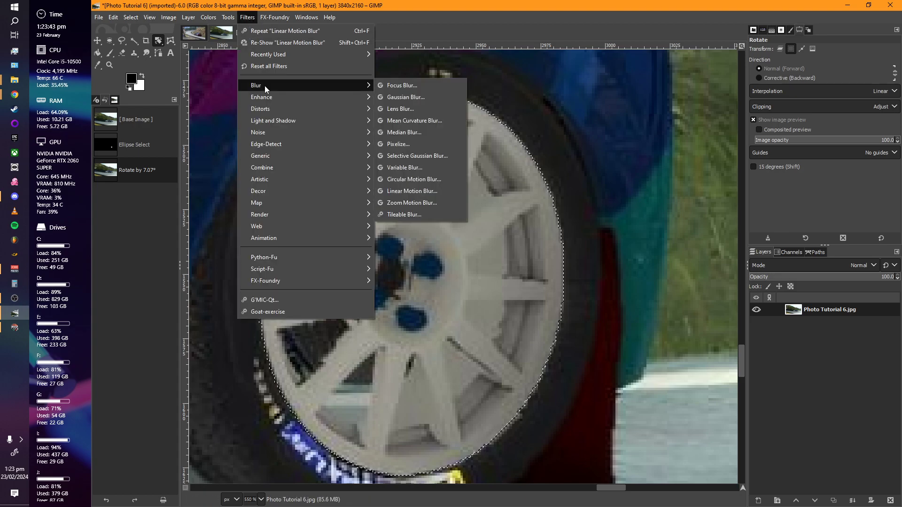
pyautogui.click(446, 180)
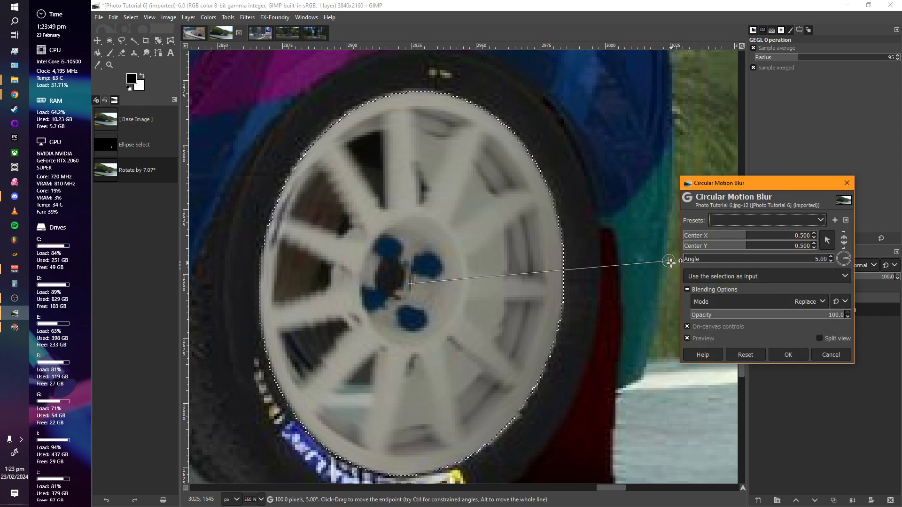
pyautogui.click(670, 262)
pyautogui.moveTo(670, 262); pyautogui.dragTo(669, 287)
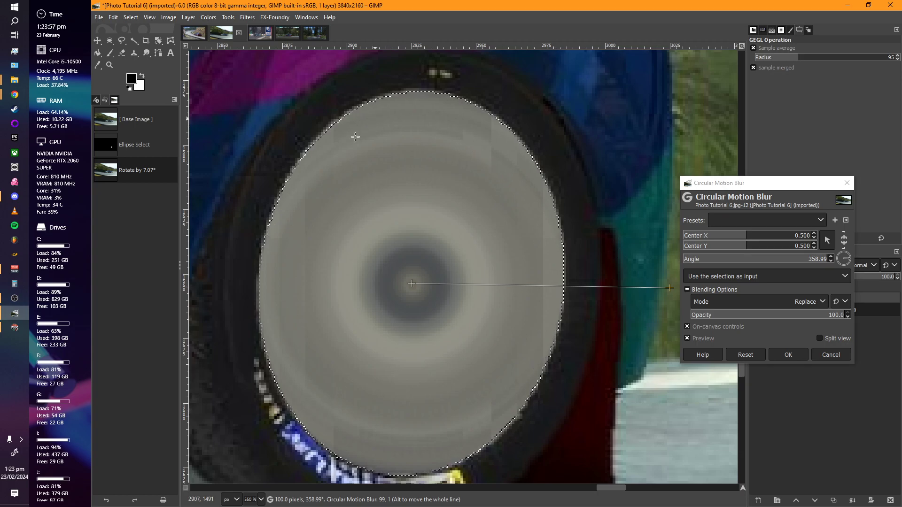
pyautogui.moveTo(669, 287); pyautogui.dragTo(670, 238)
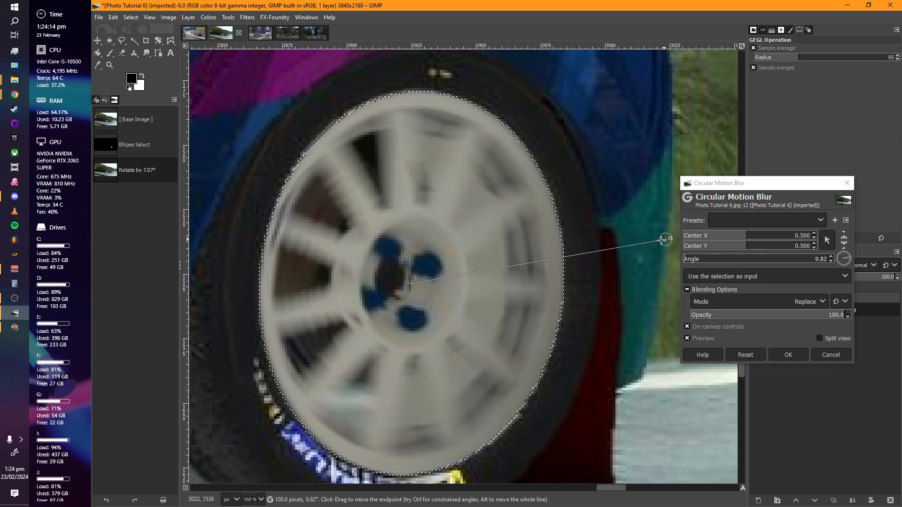
pyautogui.moveTo(666, 240); pyautogui.dragTo(610, 262)
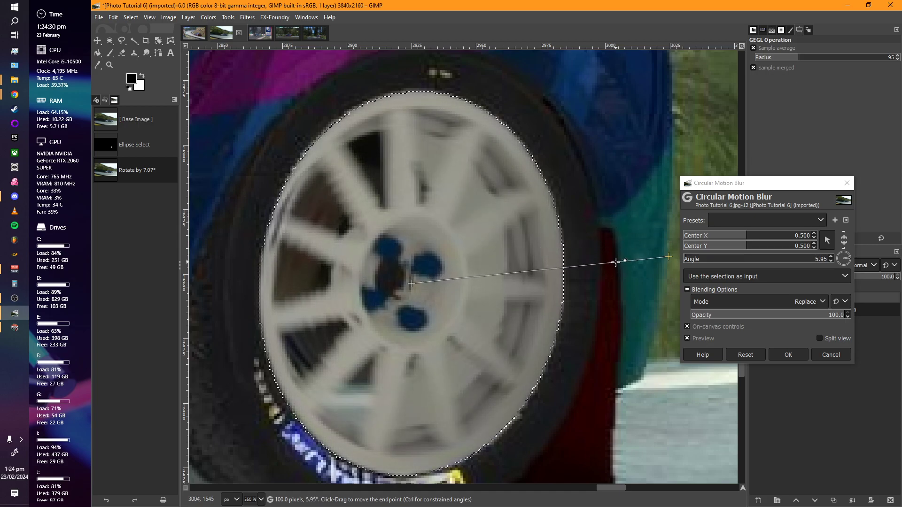
# Try stronger Circular Motion Blur angles of 14.09°, 19.09° and 17.15° on the rim, and cancel the filter.
pyautogui.click(848, 261)
pyautogui.moveTo(847, 257); pyautogui.dragTo(847, 258)
pyautogui.click(830, 256)
pyautogui.click(831, 262)
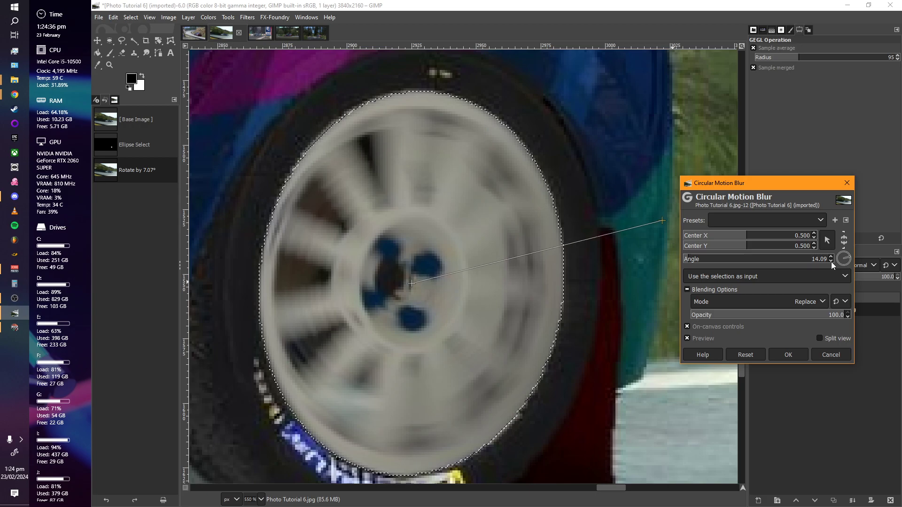
pyautogui.click(830, 256)
pyautogui.click(830, 261)
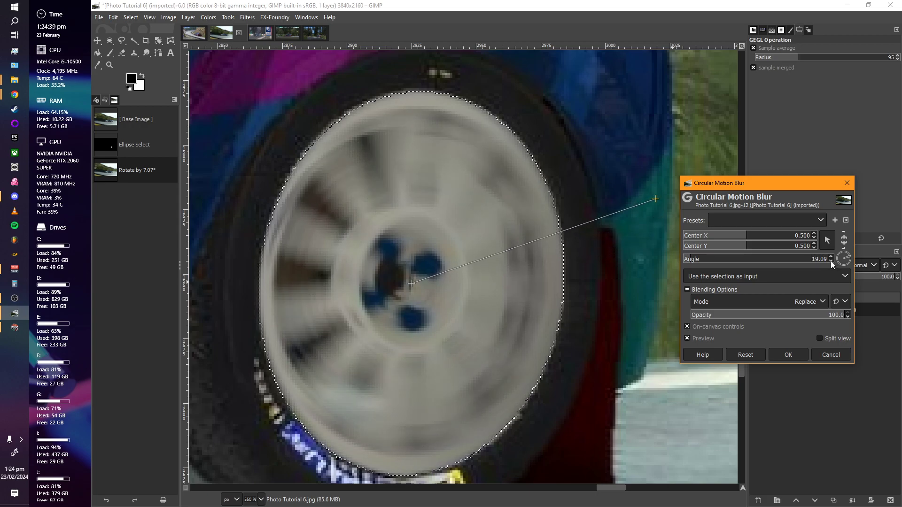
pyautogui.moveTo(669, 266); pyautogui.dragTo(669, 257)
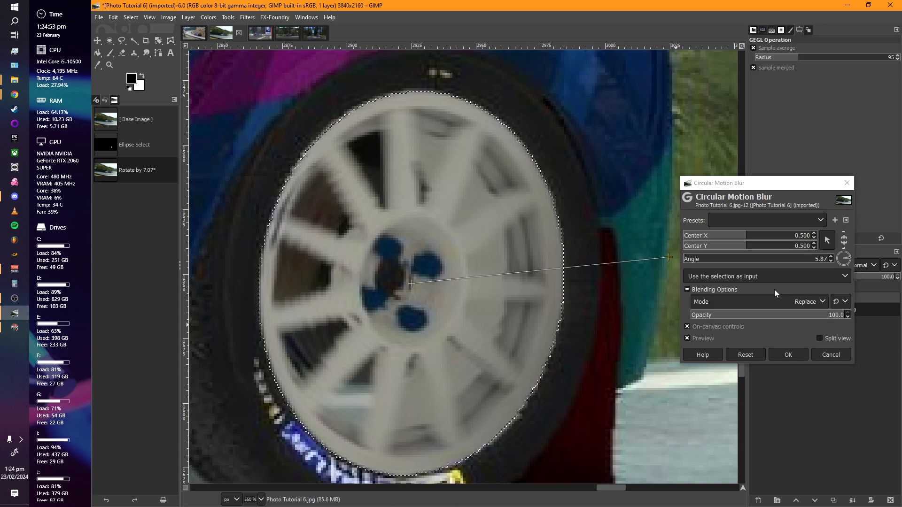
pyautogui.moveTo(669, 257); pyautogui.dragTo(656, 202)
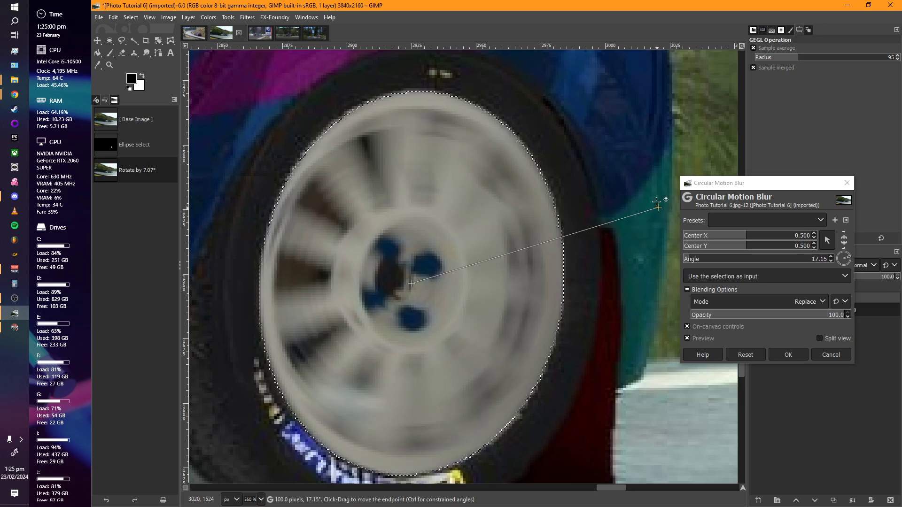
pyautogui.click(835, 354)
# Try G'MIC-Qt's Blur [Angular] on the selected rim with an amplitude of 2.2%, and undo it.
pyautogui.click(248, 18)
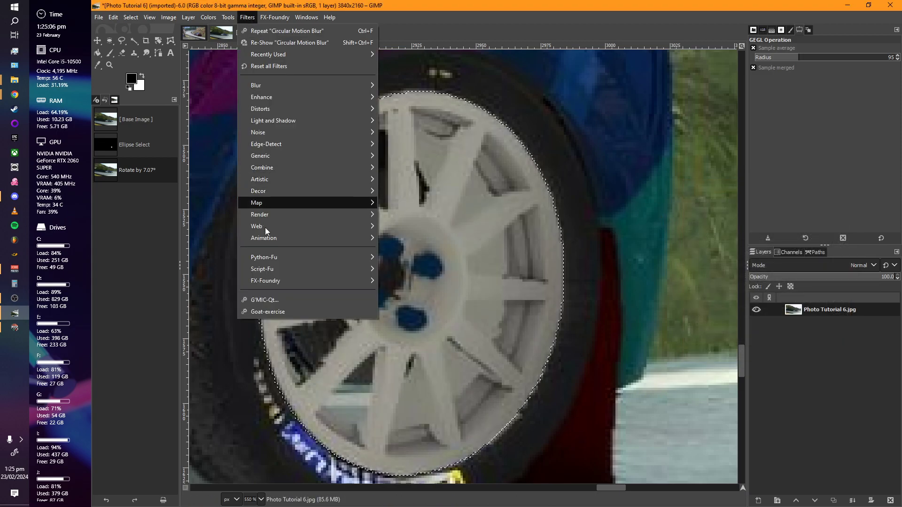
pyautogui.click(269, 301)
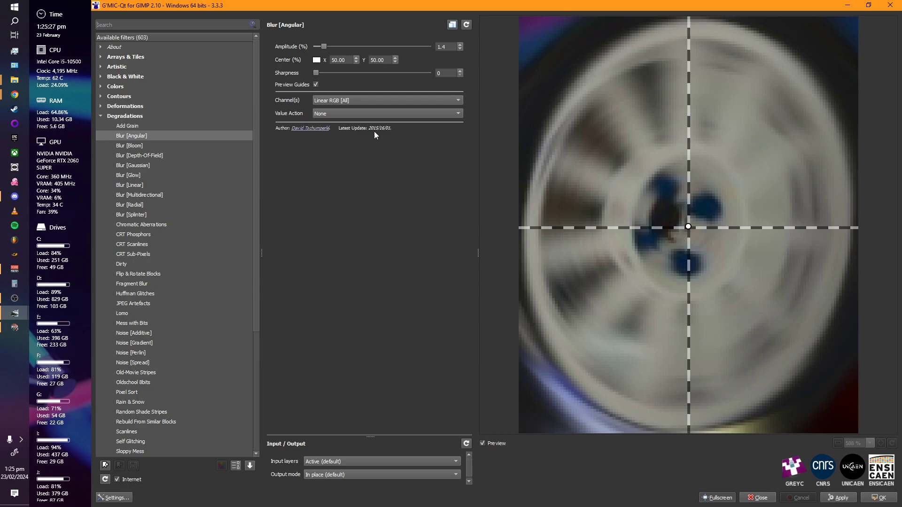
pyautogui.click(461, 45)
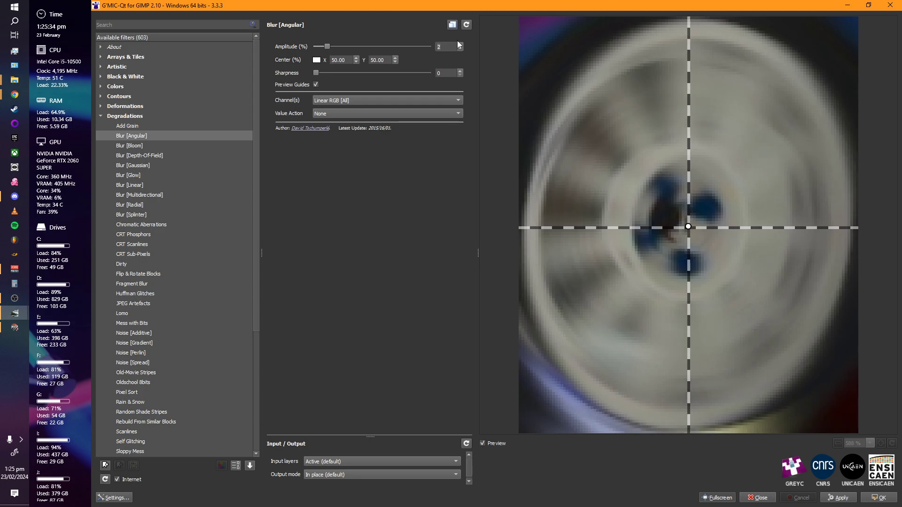
pyautogui.click(461, 45)
pyautogui.click(879, 501)
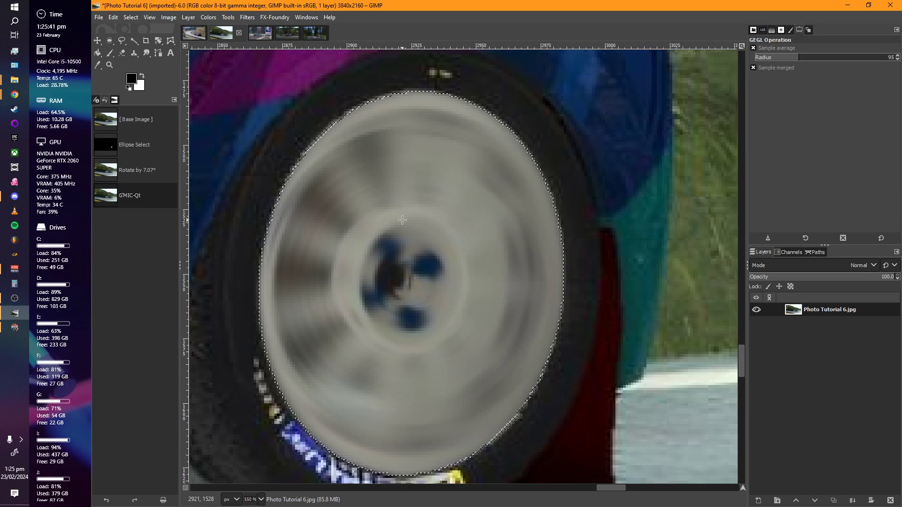
pyautogui.hotkey('ctrl', 'z')
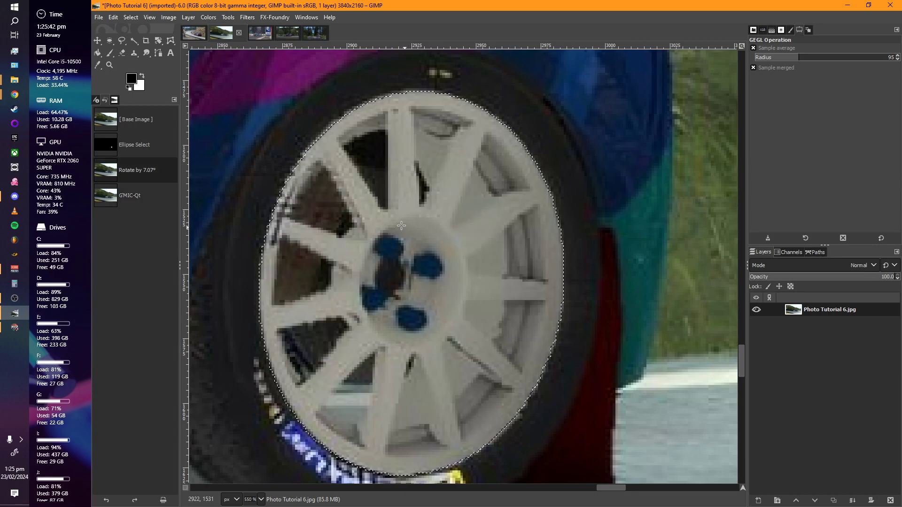
# Apply G'MIC-Qt's Blur [Angular] to the selected rear rim with an amplitude of 1.6%.
pyautogui.click(247, 18)
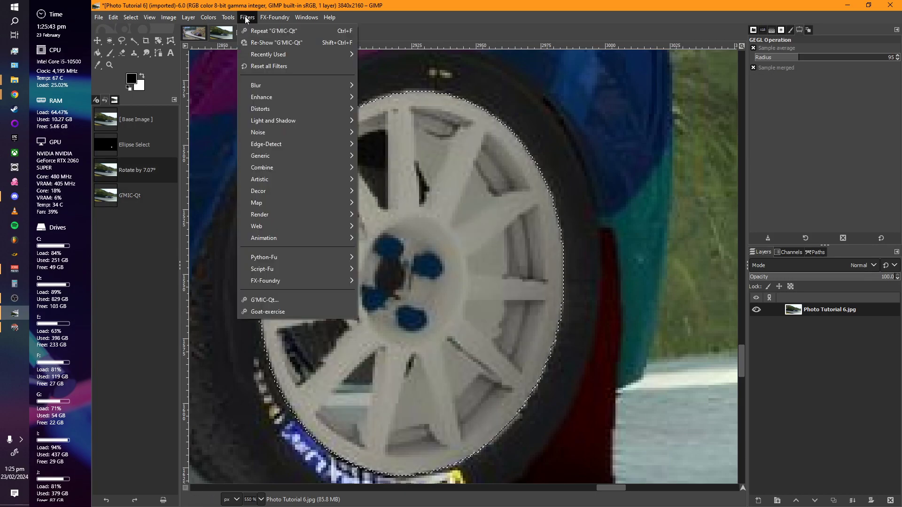
pyautogui.click(298, 303)
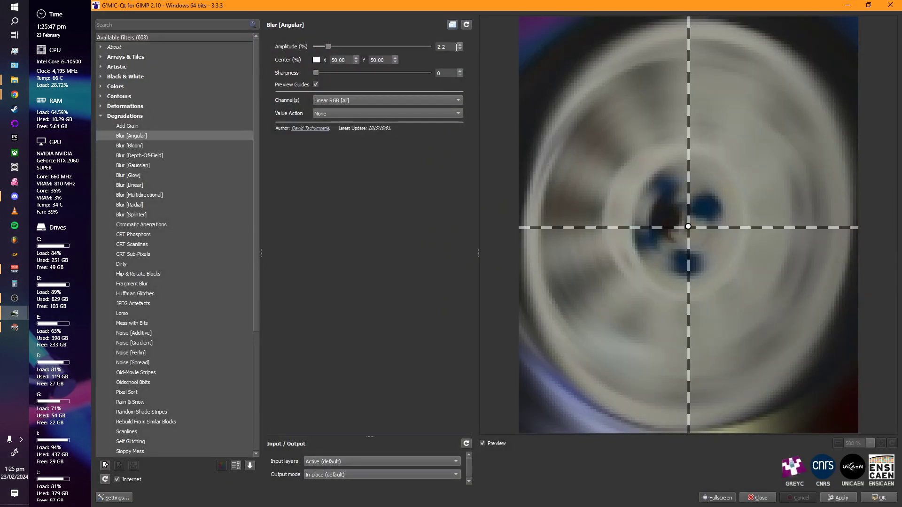
pyautogui.click(460, 49)
pyautogui.click(460, 49)
pyautogui.click(460, 49)
pyautogui.click(460, 49)
pyautogui.click(461, 49)
pyautogui.click(461, 49)
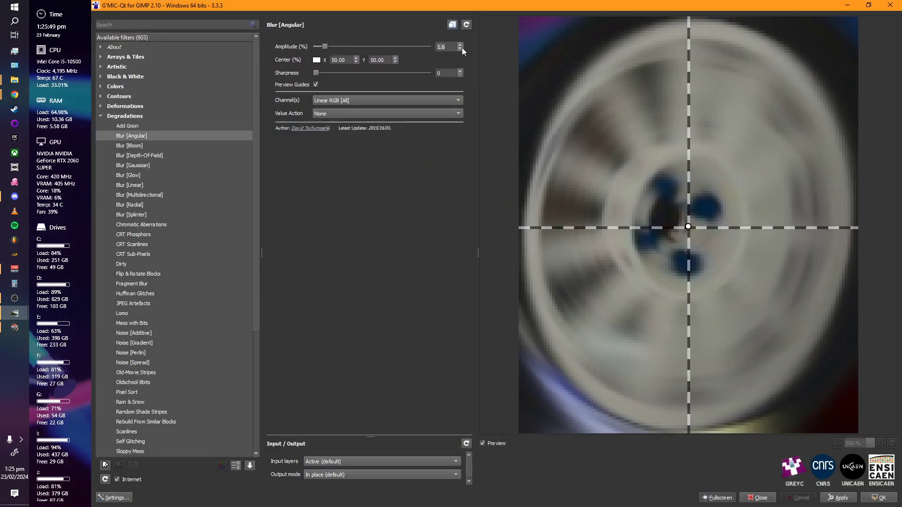
pyautogui.click(882, 498)
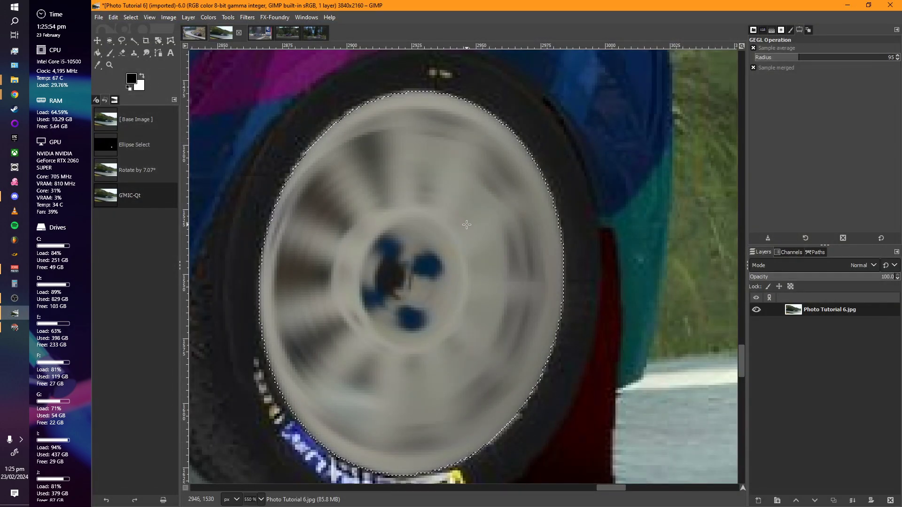
# Clear the elliptical selection around the blurred rear rim.
pyautogui.press('1')
pyautogui.moveTo(320, 204)
pyautogui.mouseDown()
pyautogui.moveTo(438, 224)
pyautogui.moveTo(318, 210)
pyautogui.mouseUp()
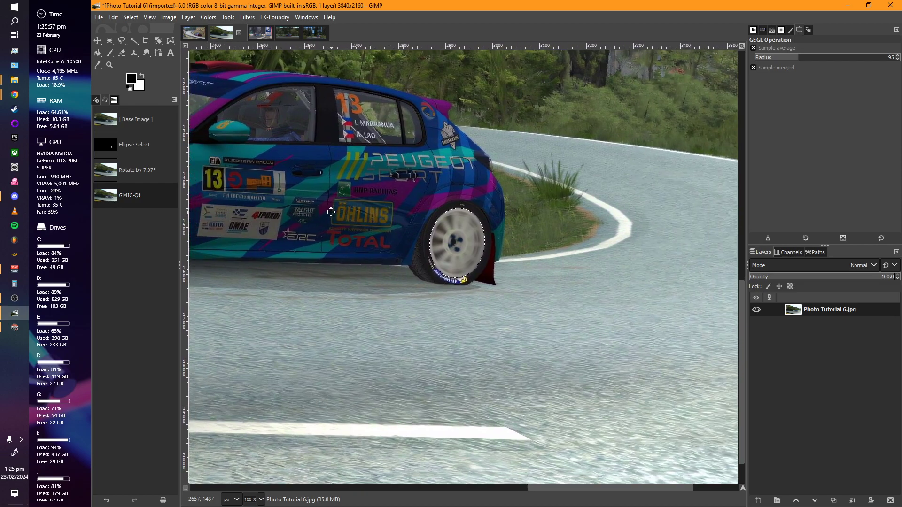
pyautogui.scroll(1, 460, 250)
pyautogui.hotkey('ctrl', 'shift', 'a')
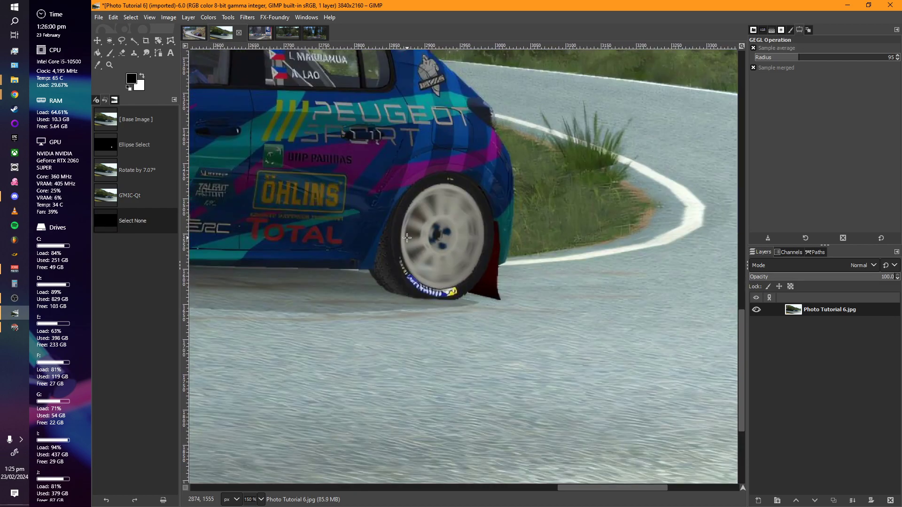
# Smudge the sidewall lettering along the lower edge of the rear tyre with an 18 px brush, following the wheel's curve.
pyautogui.scroll(2, 411, 240)
pyautogui.scroll(-1, 486, 234)
pyautogui.moveTo(486, 234); pyautogui.dragTo(464, 273)
pyautogui.scroll(1, 456, 275)
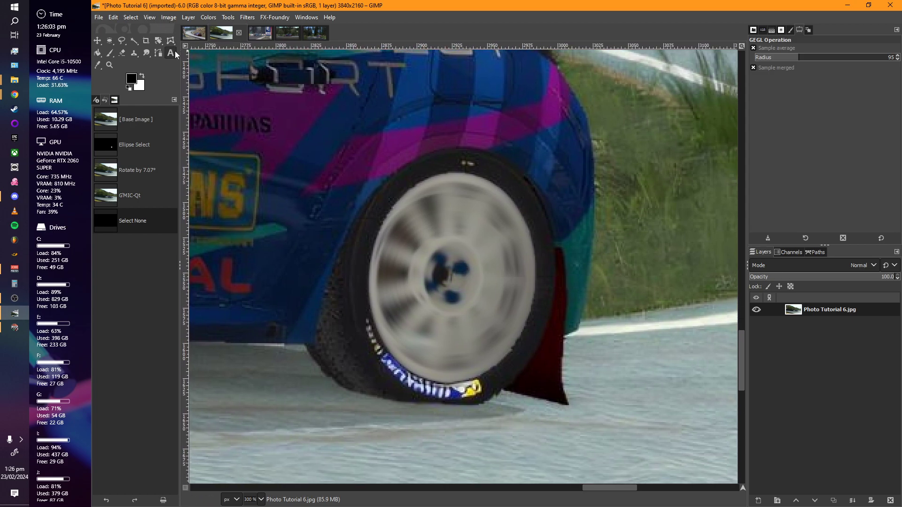
pyautogui.click(147, 53)
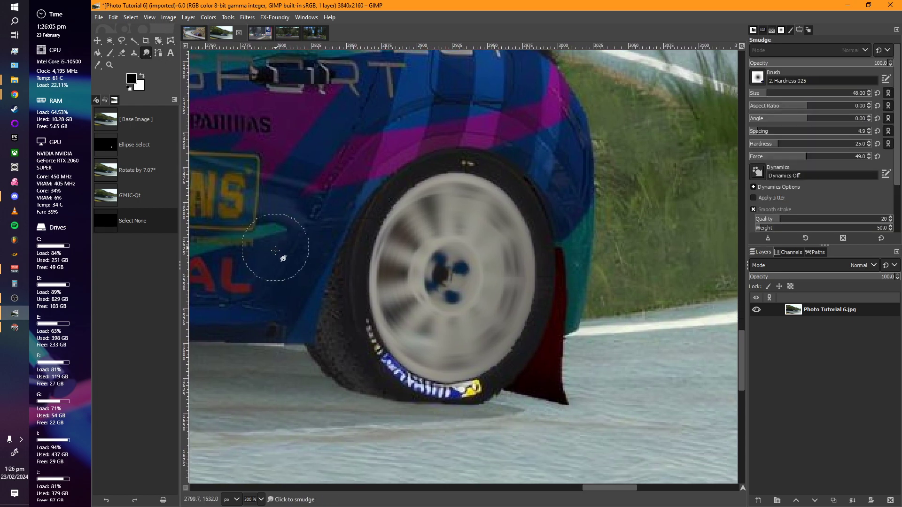
pyautogui.press('[')
pyautogui.press('[')
pyautogui.scroll(2, 353, 343)
pyautogui.moveTo(339, 330)
pyautogui.mouseDown()
pyautogui.moveTo(330, 263)
pyautogui.moveTo(340, 309)
pyautogui.moveTo(324, 279)
pyautogui.moveTo(385, 375)
pyautogui.mouseUp()
pyautogui.moveTo(350, 324)
pyautogui.mouseDown()
pyautogui.moveTo(379, 363)
pyautogui.moveTo(436, 393)
pyautogui.moveTo(400, 371)
pyautogui.moveTo(415, 392)
pyautogui.moveTo(523, 407)
pyautogui.mouseUp()
pyautogui.moveTo(453, 399)
pyautogui.mouseDown()
pyautogui.moveTo(503, 402)
pyautogui.moveTo(569, 381)
pyautogui.mouseUp()
pyautogui.moveTo(510, 408)
pyautogui.mouseDown()
pyautogui.moveTo(604, 334)
pyautogui.moveTo(557, 387)
pyautogui.moveTo(531, 403)
pyautogui.moveTo(596, 344)
pyautogui.moveTo(609, 317)
pyautogui.moveTo(556, 391)
pyautogui.moveTo(583, 368)
pyautogui.mouseUp()
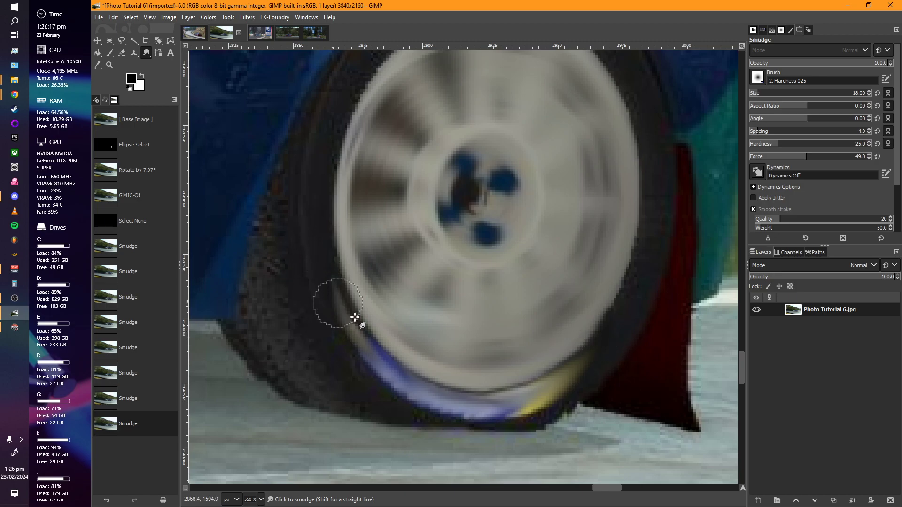
# Try smudging the yellow end of the rear tyre's lettering further up towards the mud flap, and undo those strokes.
pyautogui.moveTo(452, 405)
pyautogui.mouseDown()
pyautogui.moveTo(516, 407)
pyautogui.moveTo(512, 414)
pyautogui.moveTo(592, 381)
pyautogui.mouseUp()
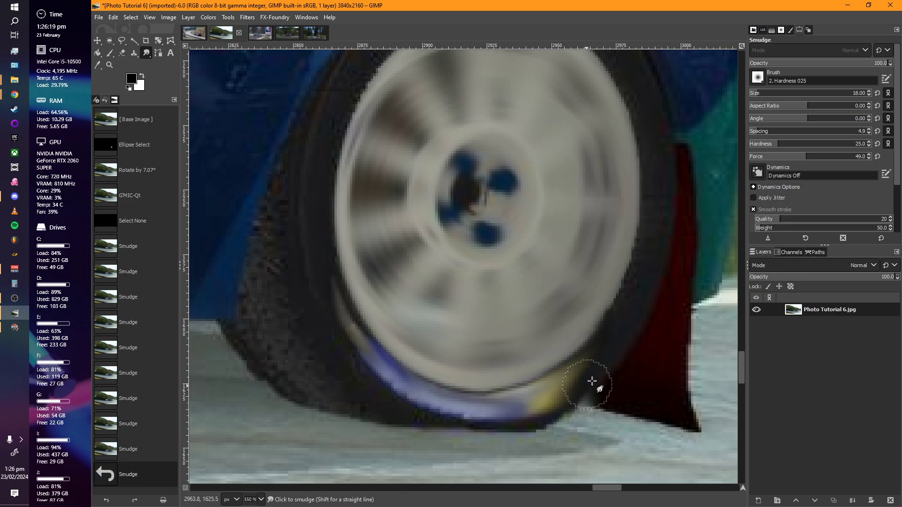
pyautogui.moveTo(539, 423); pyautogui.dragTo(622, 318)
pyautogui.moveTo(578, 395); pyautogui.dragTo(596, 349)
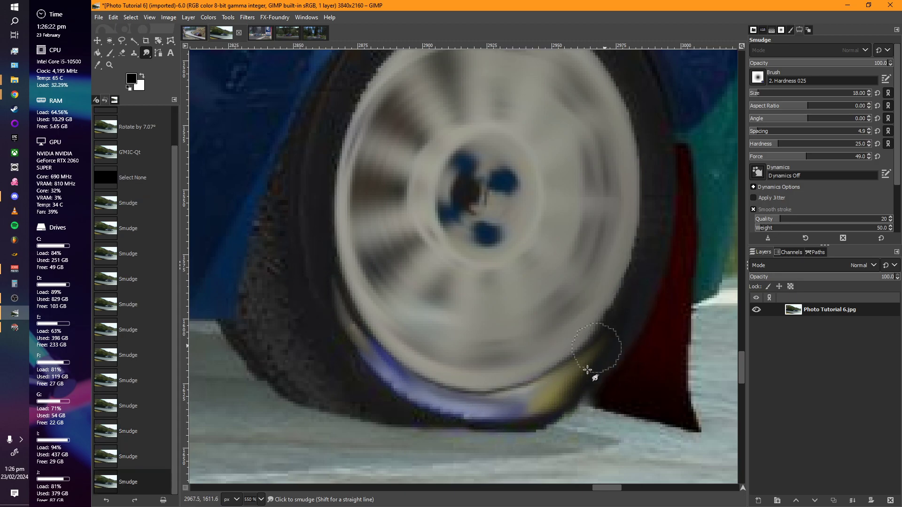
pyautogui.moveTo(540, 427); pyautogui.dragTo(584, 381)
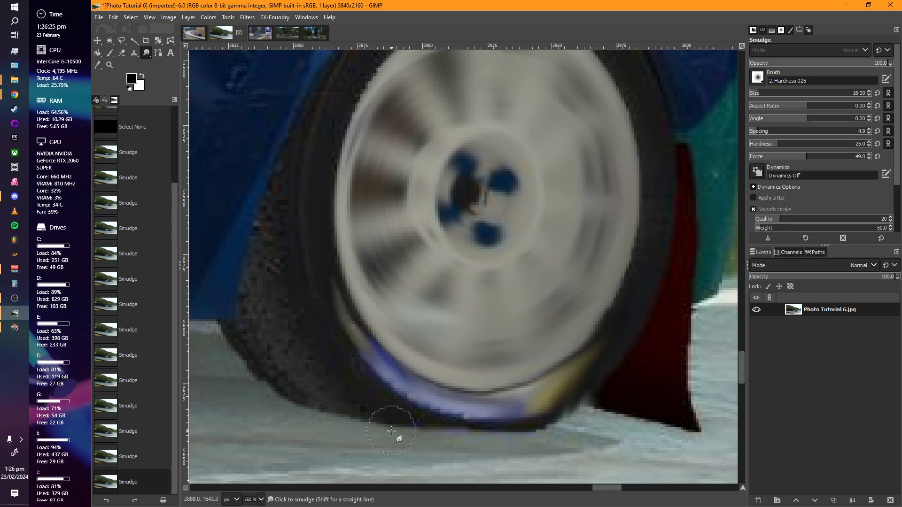
pyautogui.hotkey('ctrl', 'z')
pyautogui.hotkey('ctrl', 'z')
pyautogui.hotkey('ctrl', 'z')
pyautogui.hotkey('ctrl', 'z')
pyautogui.hotkey('ctrl', 'z')
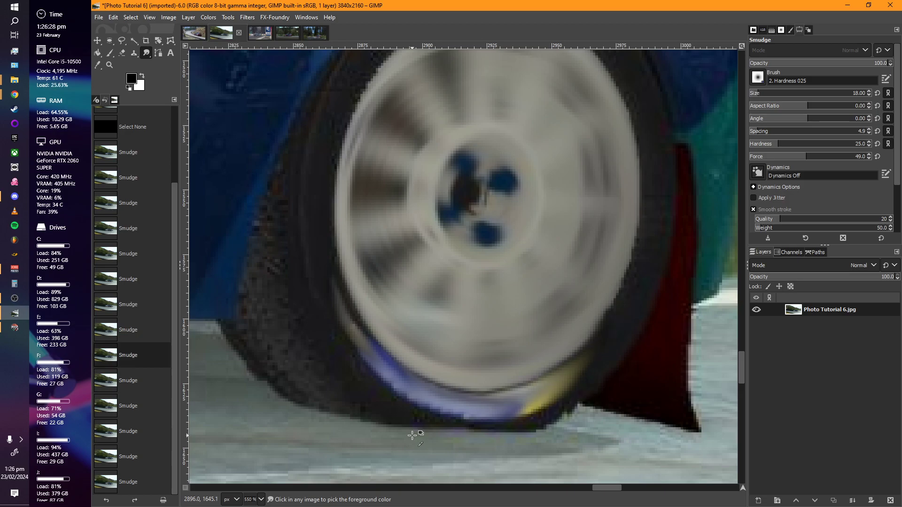
pyautogui.hotkey('ctrl', 'z')
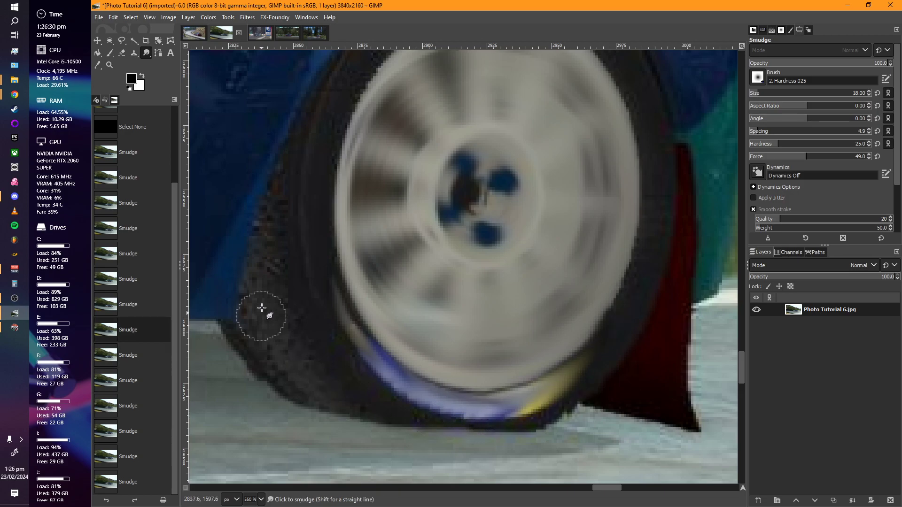
# Smudge the rough tread on the inner side of the rear tyre and touch up the tyre's lower edge beside the mud flap.
pyautogui.moveTo(276, 199); pyautogui.dragTo(312, 351)
pyautogui.moveTo(273, 248)
pyautogui.mouseDown()
pyautogui.moveTo(328, 375)
pyautogui.moveTo(260, 267)
pyautogui.moveTo(270, 301)
pyautogui.mouseUp()
pyautogui.moveTo(296, 379)
pyautogui.mouseDown()
pyautogui.moveTo(252, 341)
pyautogui.moveTo(295, 390)
pyautogui.moveTo(256, 335)
pyautogui.moveTo(338, 393)
pyautogui.moveTo(303, 363)
pyautogui.moveTo(331, 391)
pyautogui.mouseUp()
pyautogui.moveTo(262, 221)
pyautogui.mouseDown()
pyautogui.moveTo(279, 177)
pyautogui.moveTo(262, 225)
pyautogui.moveTo(256, 345)
pyautogui.moveTo(242, 338)
pyautogui.moveTo(254, 359)
pyautogui.moveTo(294, 275)
pyautogui.moveTo(283, 189)
pyautogui.moveTo(279, 255)
pyautogui.moveTo(320, 367)
pyautogui.moveTo(291, 314)
pyautogui.mouseUp()
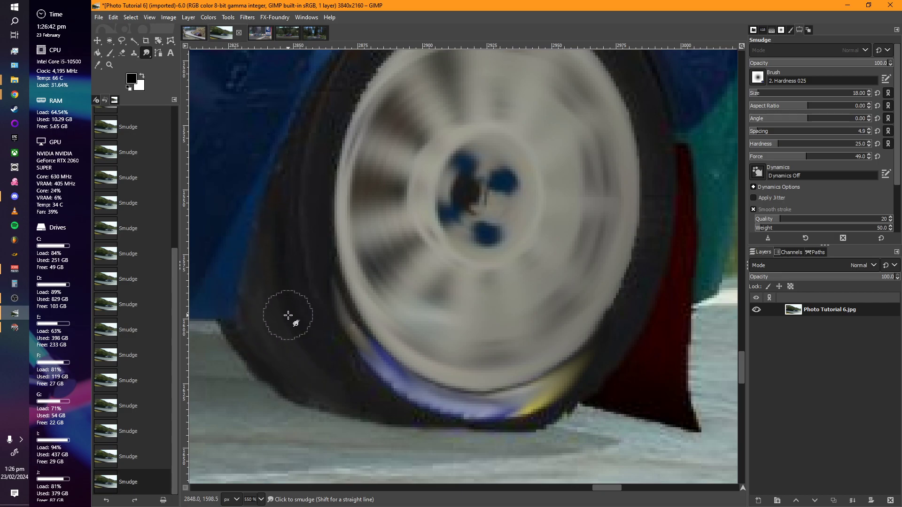
pyautogui.keyDown('ctrl'); pyautogui.scroll(-3, 324, 359); pyautogui.keyUp('ctrl')
pyautogui.keyDown('ctrl'); pyautogui.scroll(-2, 324, 359); pyautogui.keyUp('ctrl')
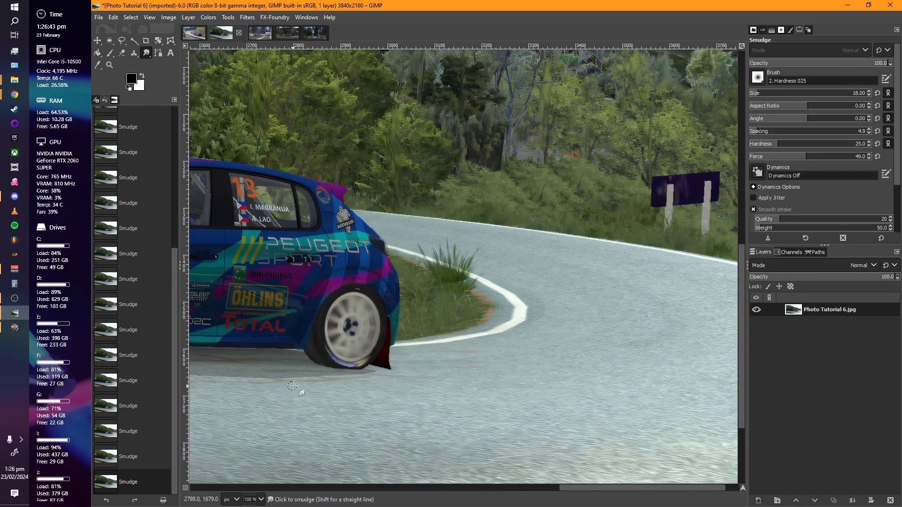
pyautogui.keyDown('ctrl'); pyautogui.scroll(4, 328, 383); pyautogui.keyUp('ctrl')
pyautogui.moveTo(458, 327)
pyautogui.mouseDown()
pyautogui.moveTo(473, 312)
pyautogui.moveTo(467, 316)
pyautogui.mouseUp()
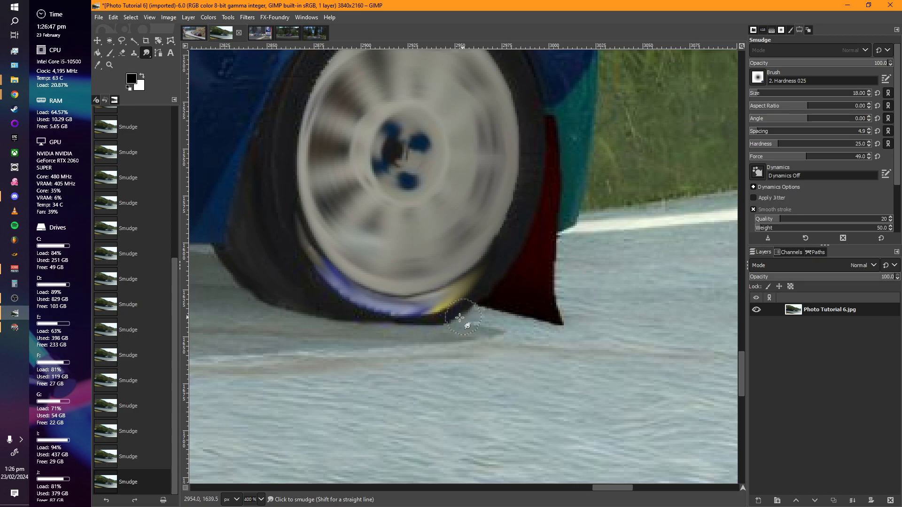
# Start a free-select outline of the front wheel's rim, tracing from its front side over the top edge towards the tyre lettering.
pyautogui.keyDown('ctrl'); pyautogui.scroll(-5, 442, 371); pyautogui.keyUp('ctrl')
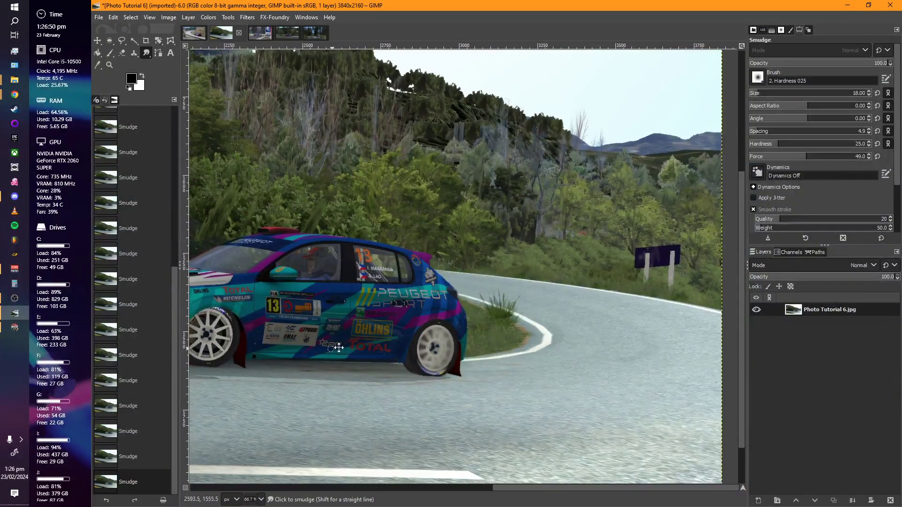
pyautogui.moveTo(333, 348); pyautogui.dragTo(414, 331)
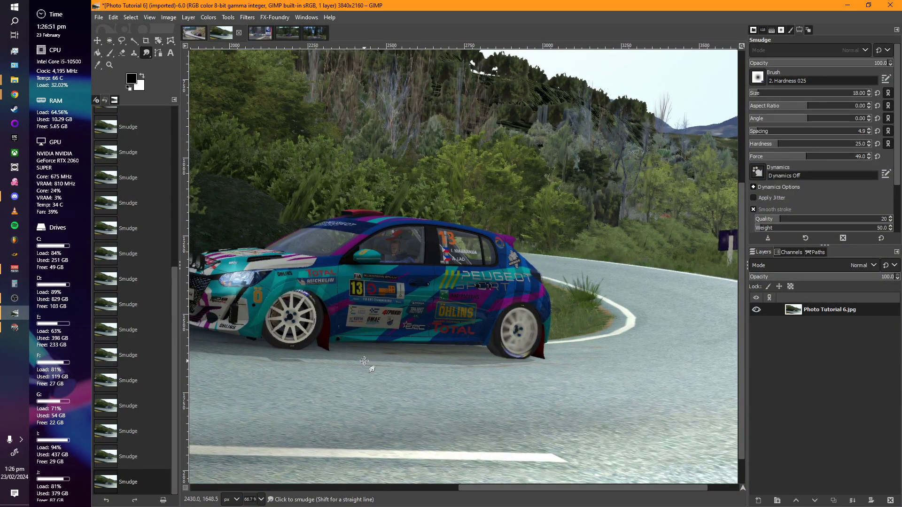
pyautogui.moveTo(330, 324); pyautogui.dragTo(448, 341)
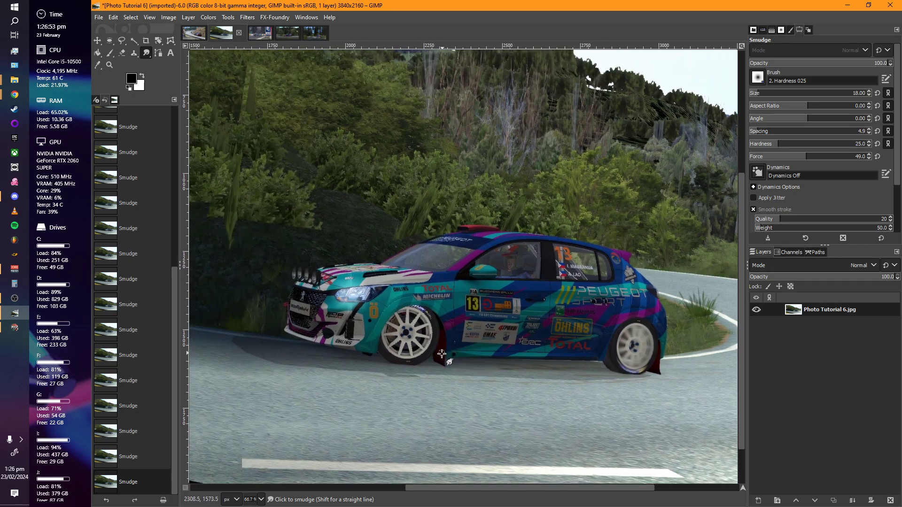
pyautogui.keyDown('ctrl'); pyautogui.scroll(1, 408, 350); pyautogui.keyUp('ctrl')
pyautogui.keyDown('ctrl'); pyautogui.scroll(1, 406, 350); pyautogui.keyUp('ctrl')
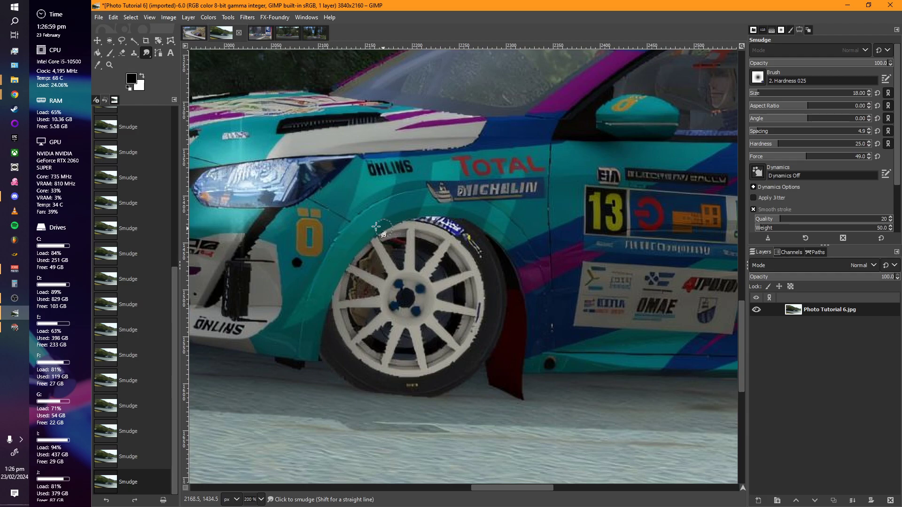
pyautogui.click(109, 40)
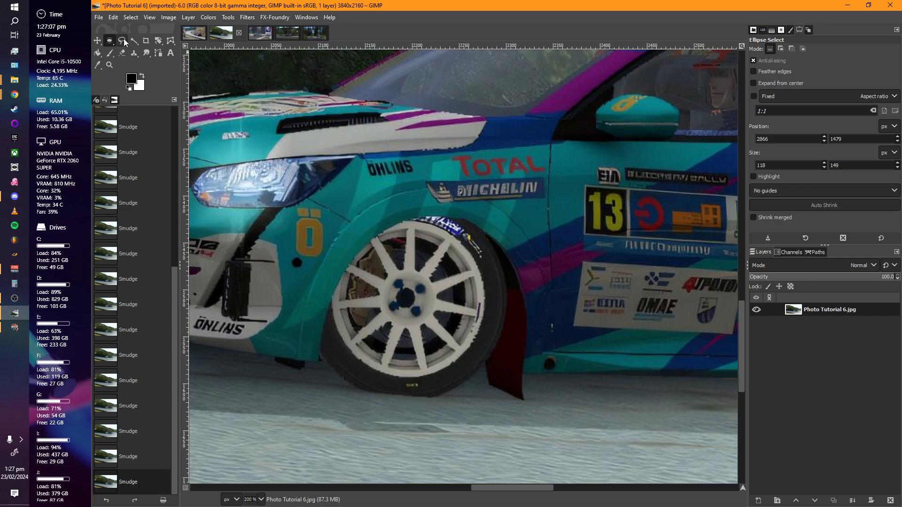
pyautogui.rightClick(123, 40)
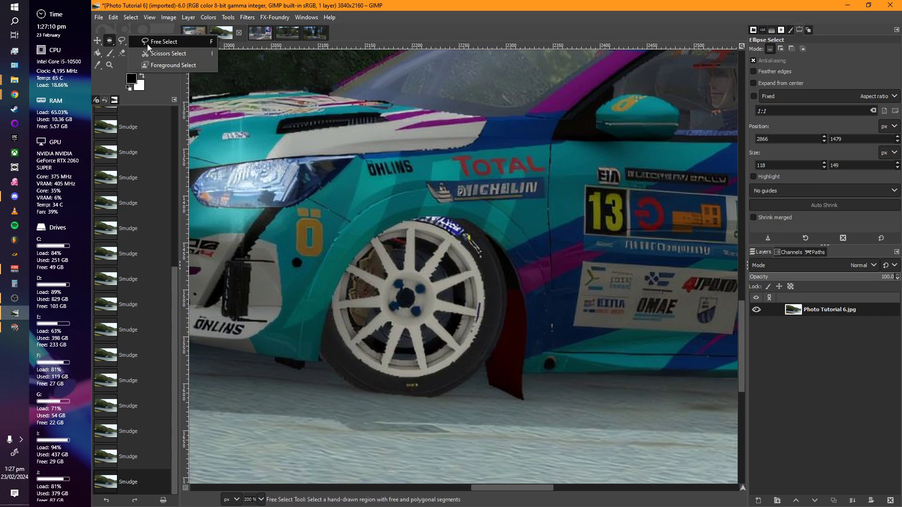
pyautogui.click(159, 42)
pyautogui.scroll(2, 381, 211)
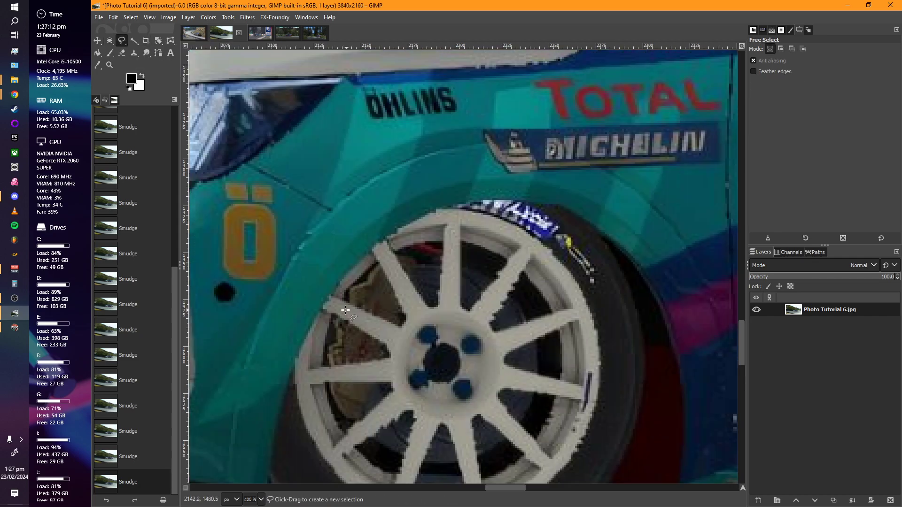
pyautogui.click(297, 356)
pyautogui.click(347, 269)
pyautogui.click(539, 239)
pyautogui.click(575, 280)
# Continue the outline down the rear side and around the bottom of the front rim, and close it into a selection.
pyautogui.scroll(2, 568, 274)
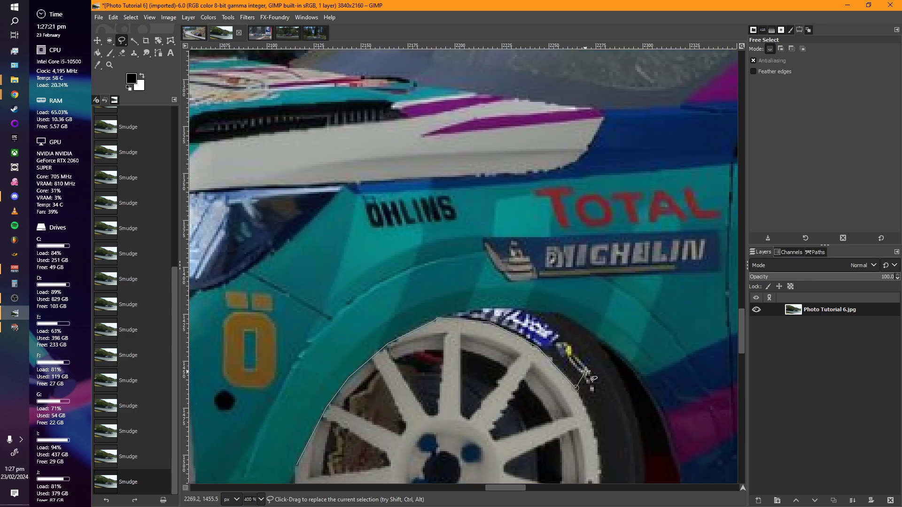
pyautogui.scroll(-4, 559, 267)
pyautogui.hscroll(1, 549, 263)
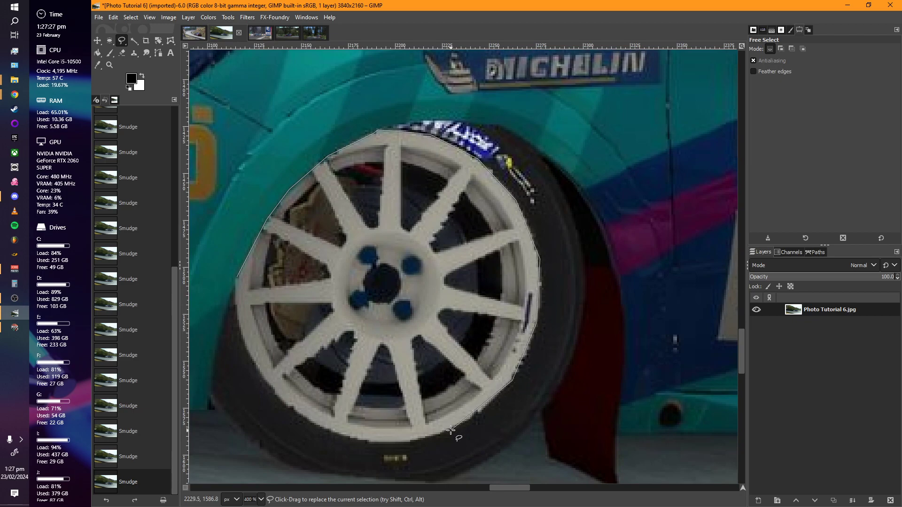
pyautogui.click(475, 413)
pyautogui.click(269, 388)
pyautogui.doubleClick(237, 276)
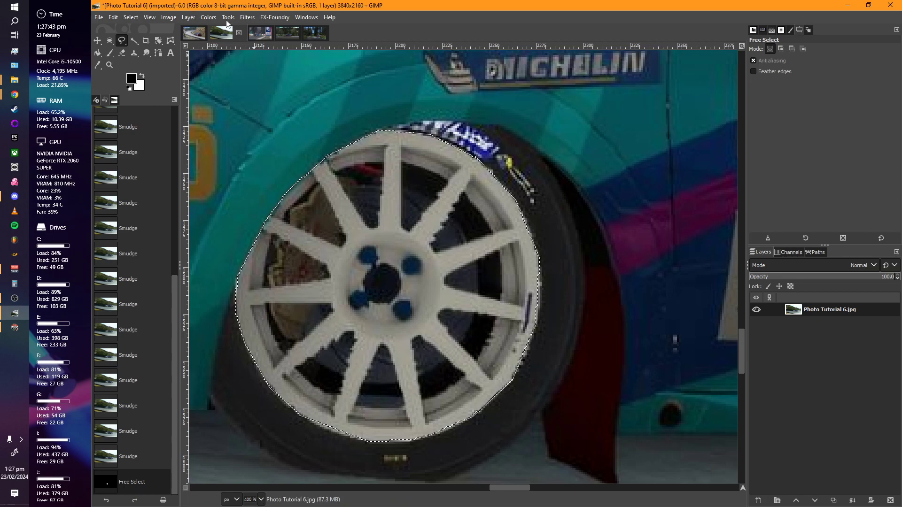
# Apply the G'MIC Blur [Angular] filter at 1.6 % amplitude to the selected front rim and clear the selection.
pyautogui.click(247, 17)
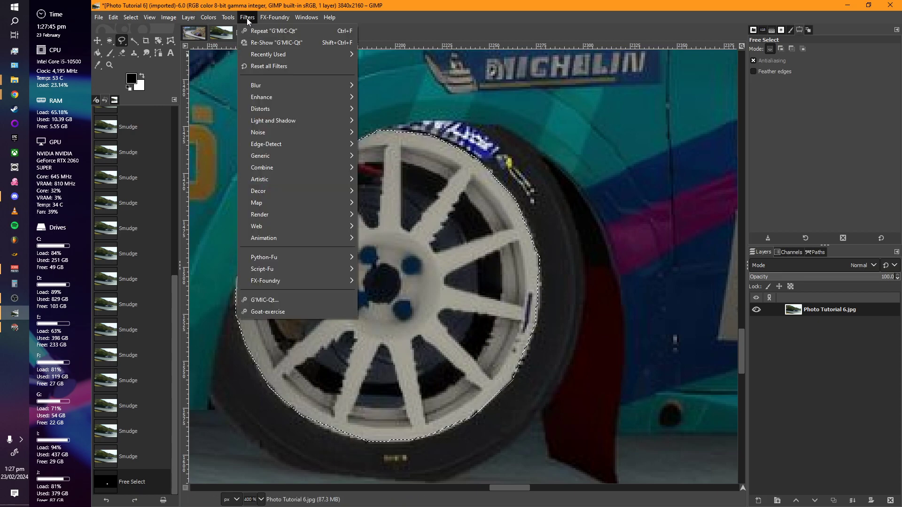
pyautogui.click(326, 302)
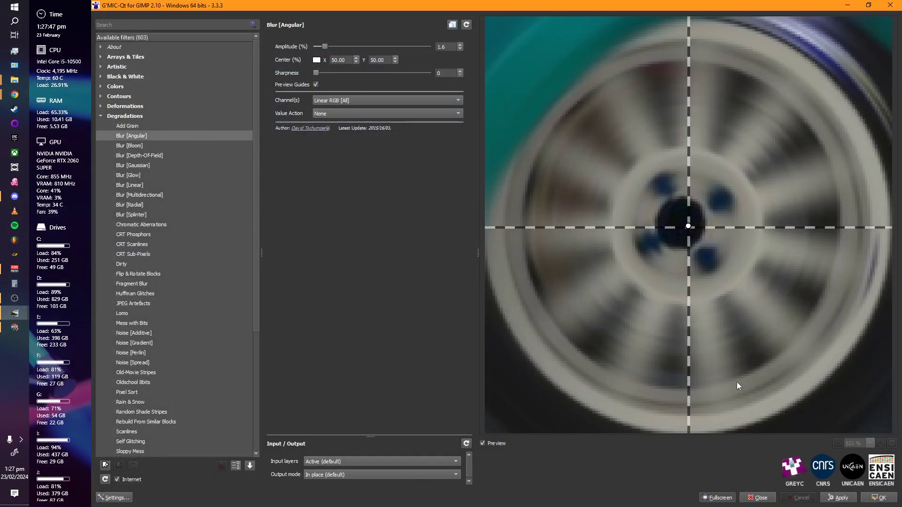
pyautogui.click(880, 498)
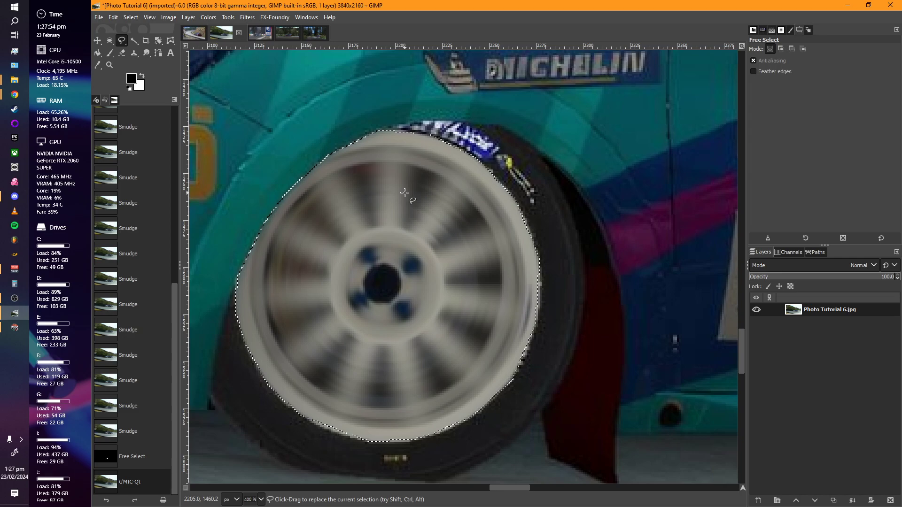
pyautogui.press('ctrl')
pyautogui.hotkey('ctrl', 'shift', 'a')
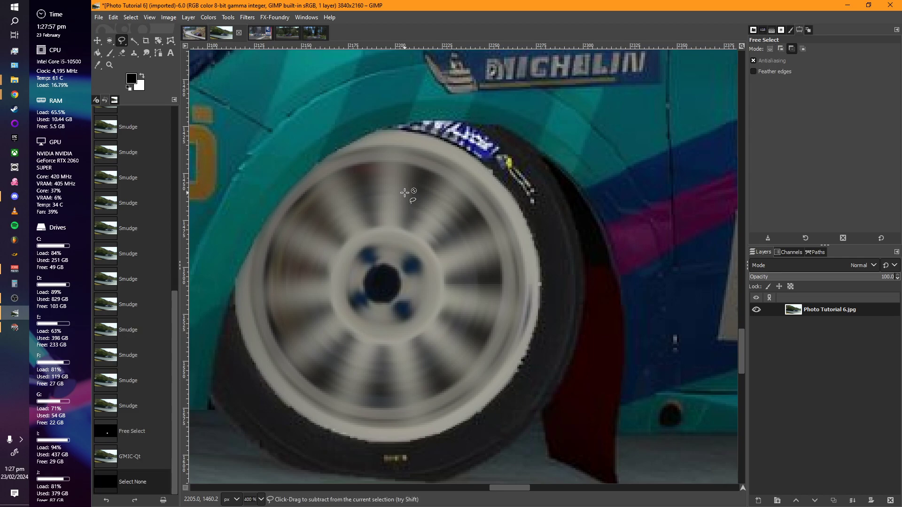
# Smudge the front tyre's upper sidewall lettering and its small yellow marking at the bottom along the wheel's curve with an 18 px brush.
pyautogui.click(145, 53)
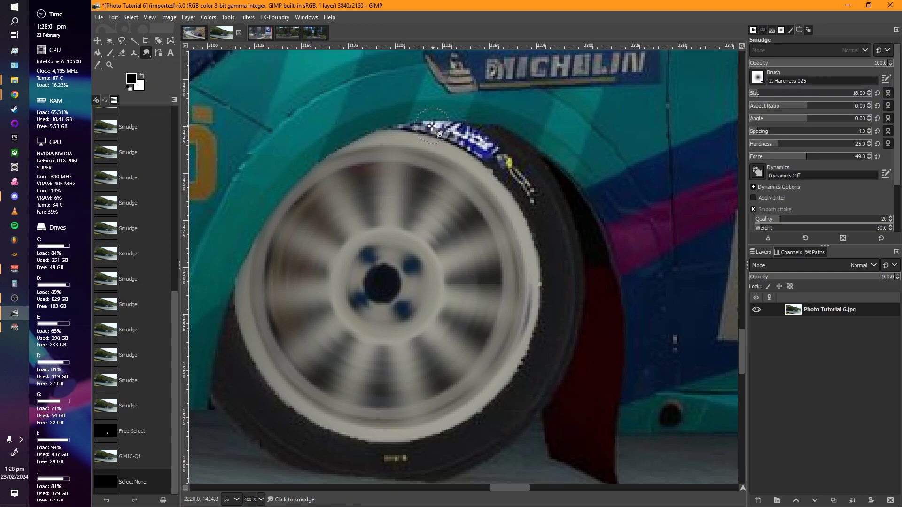
pyautogui.moveTo(427, 124); pyautogui.dragTo(460, 133)
pyautogui.moveTo(460, 134)
pyautogui.mouseDown()
pyautogui.moveTo(503, 166)
pyautogui.moveTo(478, 137)
pyautogui.moveTo(544, 220)
pyautogui.mouseUp()
pyautogui.moveTo(510, 161)
pyautogui.mouseDown()
pyautogui.moveTo(558, 238)
pyautogui.moveTo(521, 189)
pyautogui.moveTo(541, 214)
pyautogui.mouseUp()
pyautogui.moveTo(477, 128); pyautogui.dragTo(512, 168)
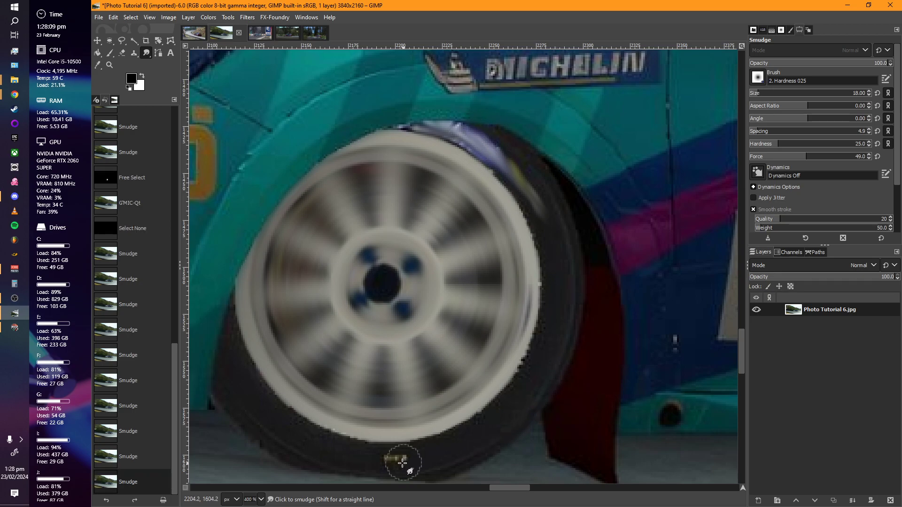
pyautogui.moveTo(366, 451)
pyautogui.mouseDown()
pyautogui.moveTo(413, 457)
pyautogui.moveTo(354, 446)
pyautogui.moveTo(446, 465)
pyautogui.mouseUp()
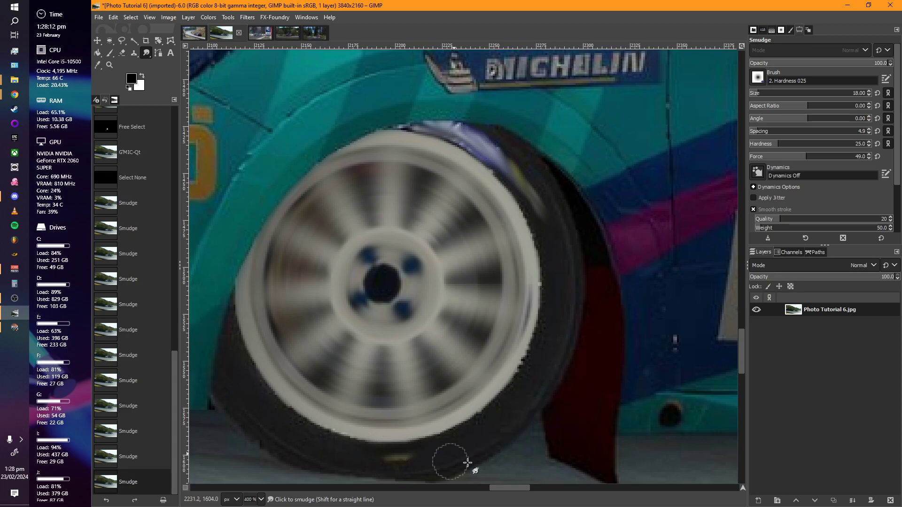
# Examine how both blurred wheels look on the car and within the whole picture.
pyautogui.scroll(-5, 525, 221)
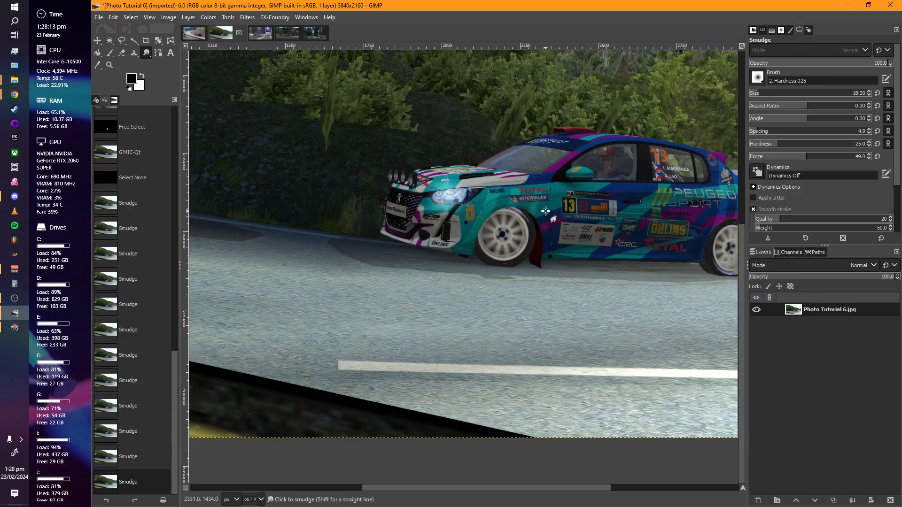
pyautogui.moveTo(546, 211)
pyautogui.mouseDown()
pyautogui.moveTo(417, 211)
pyautogui.moveTo(439, 229)
pyautogui.mouseUp()
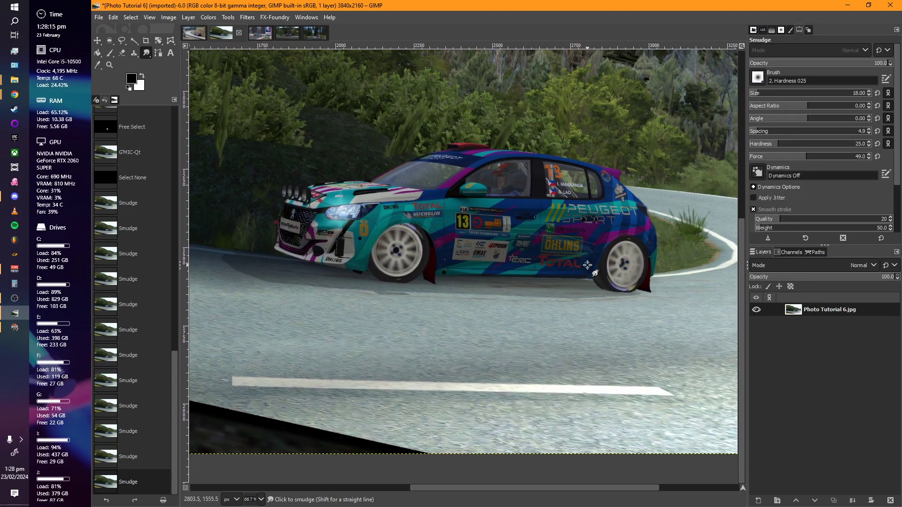
pyautogui.scroll(-1, 563, 220)
pyautogui.moveTo(418, 179); pyautogui.dragTo(539, 318)
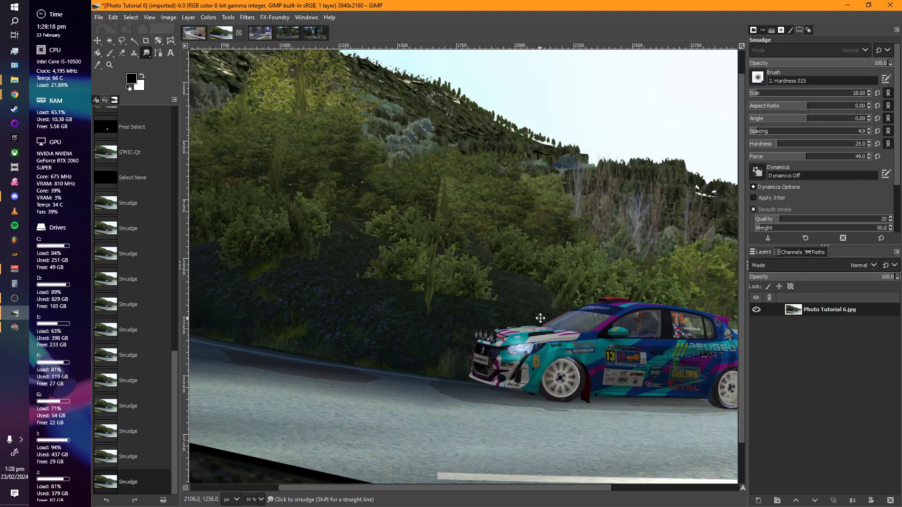
pyautogui.scroll(-1, 520, 288)
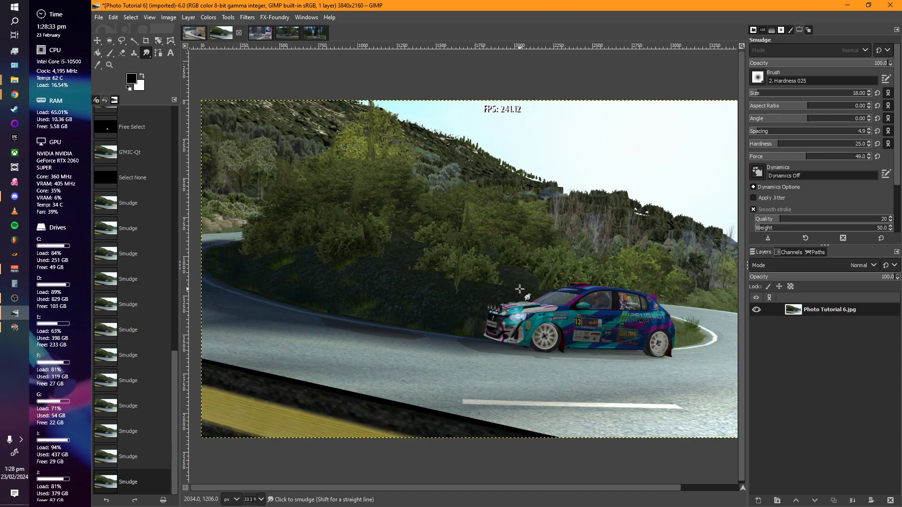
pyautogui.scroll(1, 639, 336)
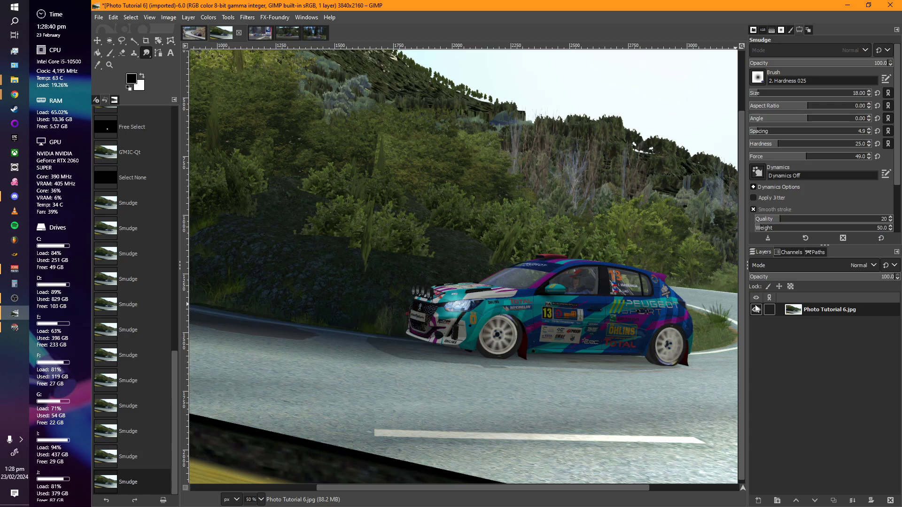
pyautogui.hscroll(3, 516, 297)
pyautogui.scroll(1, 516, 298)
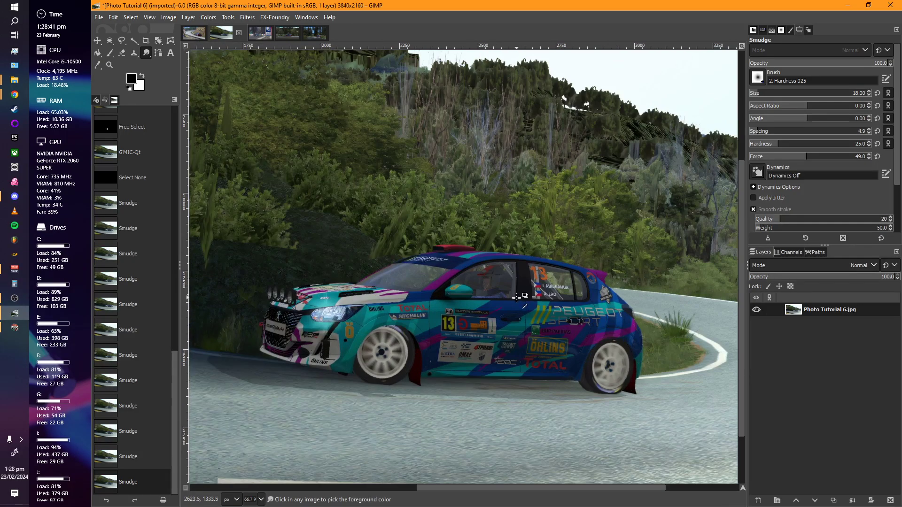
pyautogui.scroll(-1, 517, 297)
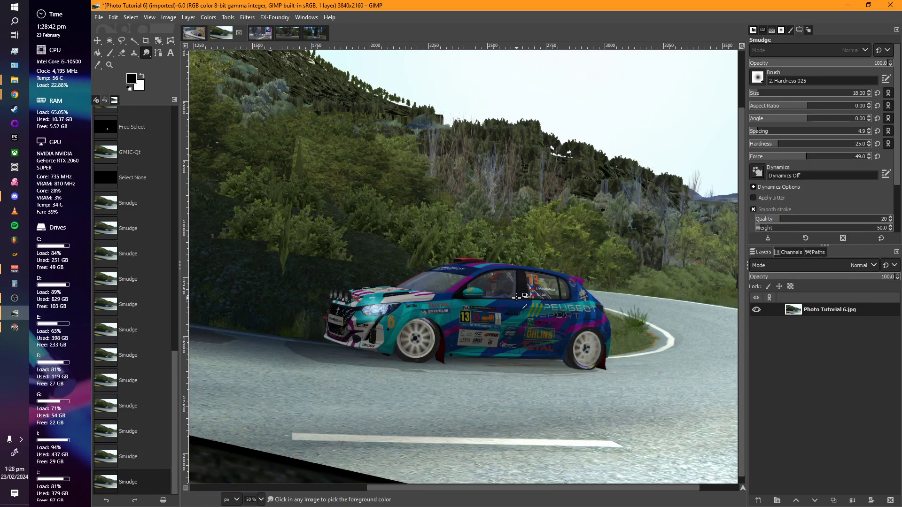
# Duplicate the Photo Tutorial 6.jpg layer.
pyautogui.rightClick(792, 312)
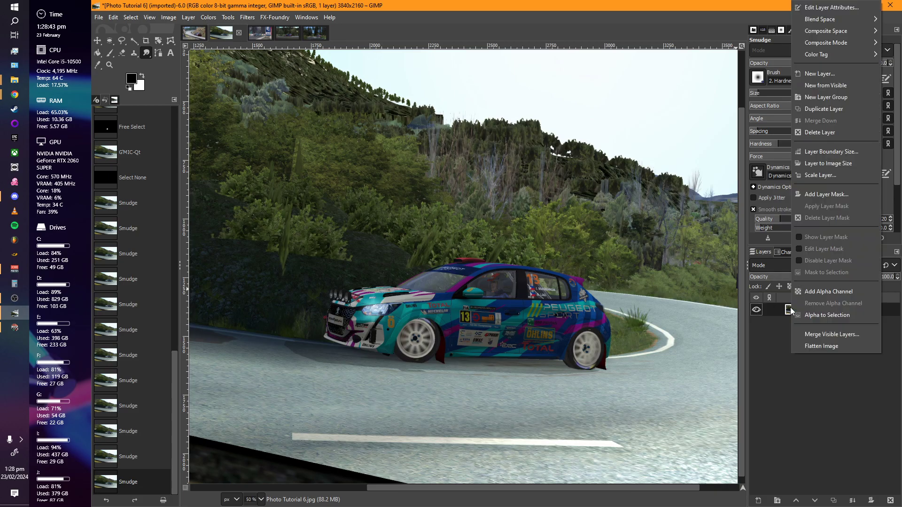
pyautogui.click(822, 109)
pyautogui.moveTo(378, 347); pyautogui.dragTo(413, 368)
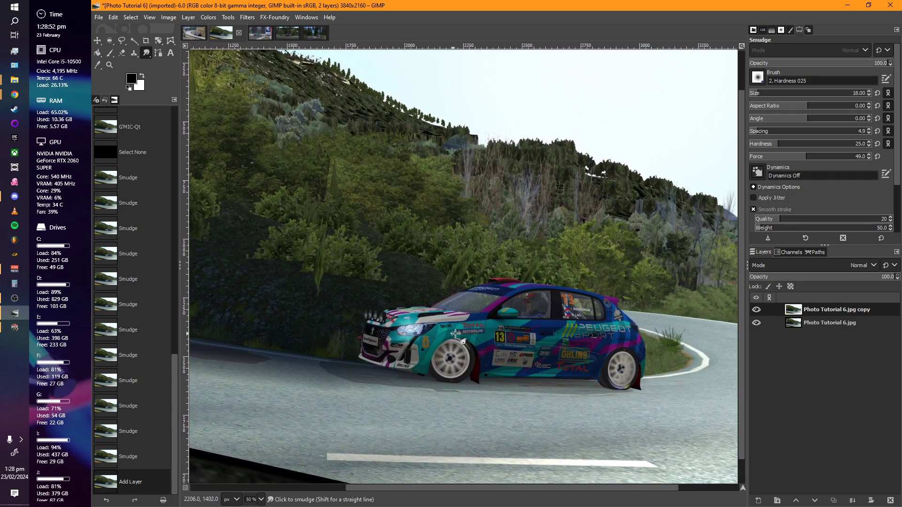
# Apply a Linear Motion Blur with length 10 and angle 7.60 to the copied layer, checking the preview along the road first.
pyautogui.click(248, 17)
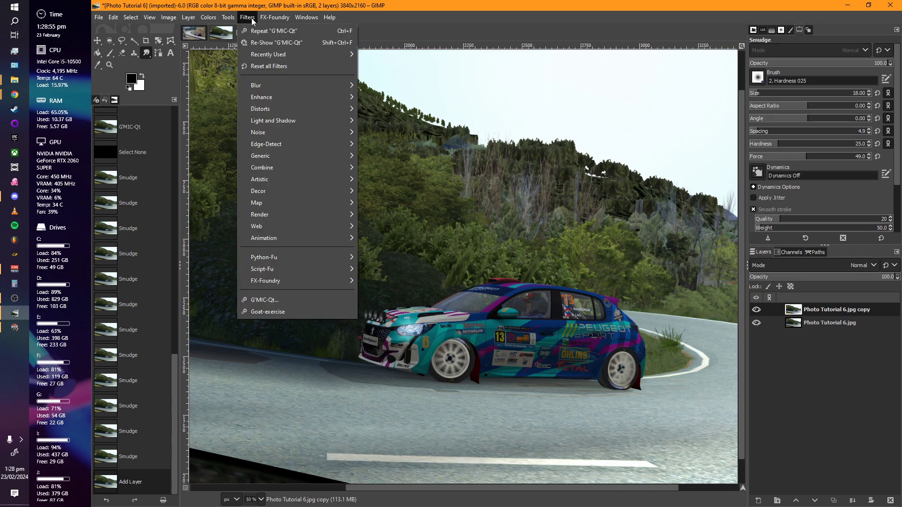
pyautogui.moveTo(273, 85)
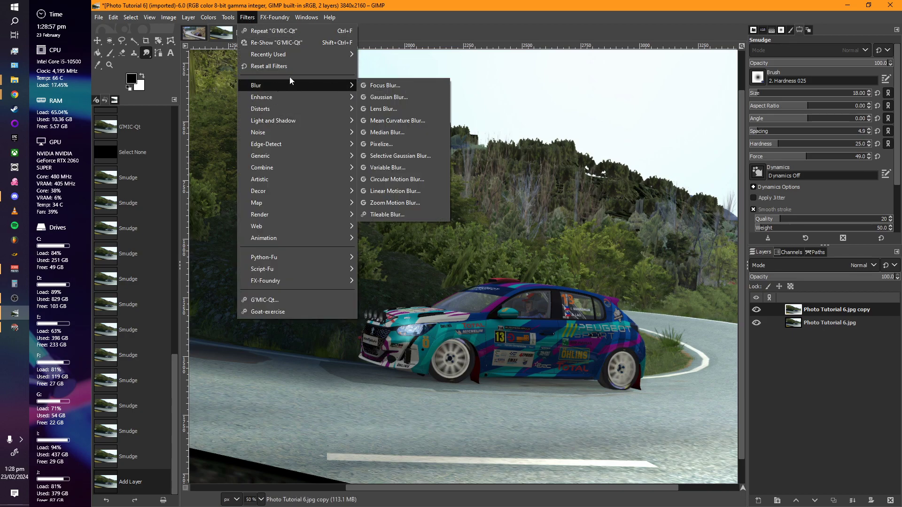
pyautogui.click(395, 190)
pyautogui.moveTo(771, 187); pyautogui.dragTo(764, 187)
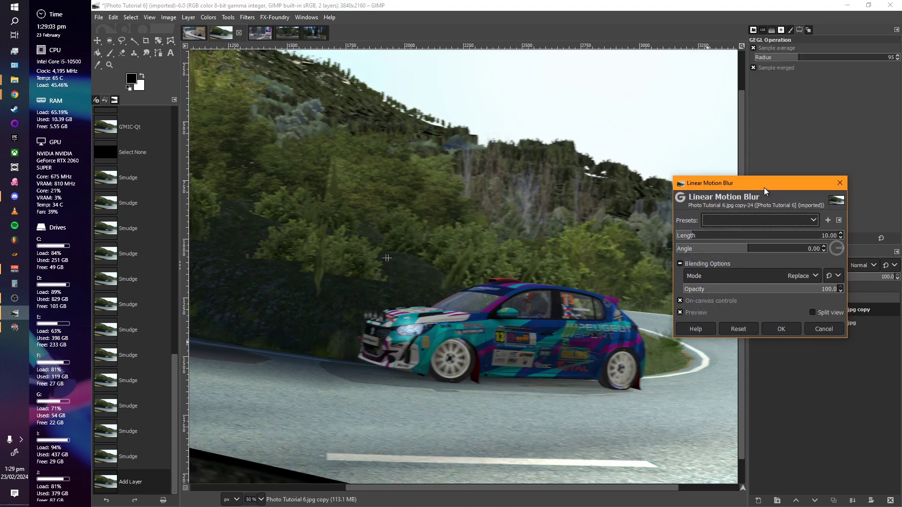
pyautogui.click(842, 249)
pyautogui.click(823, 251)
pyautogui.click(824, 246)
pyautogui.click(823, 246)
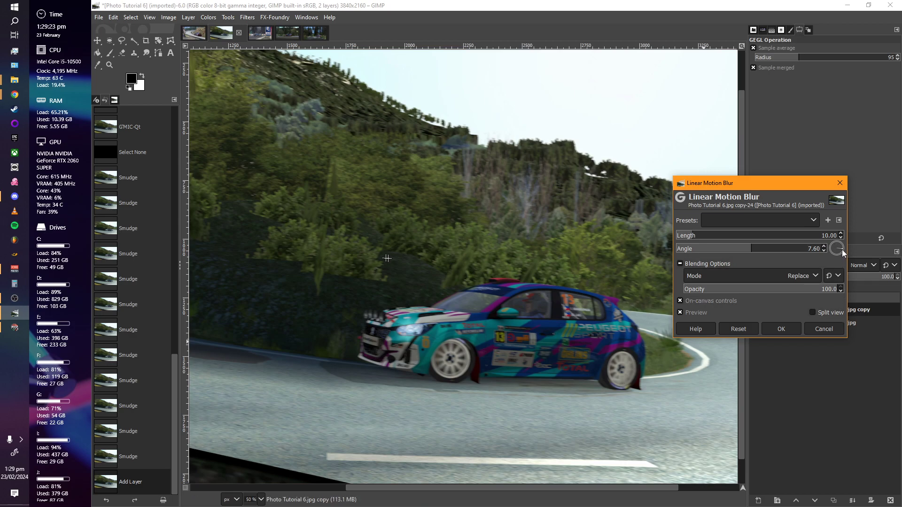
pyautogui.moveTo(636, 279); pyautogui.dragTo(524, 274)
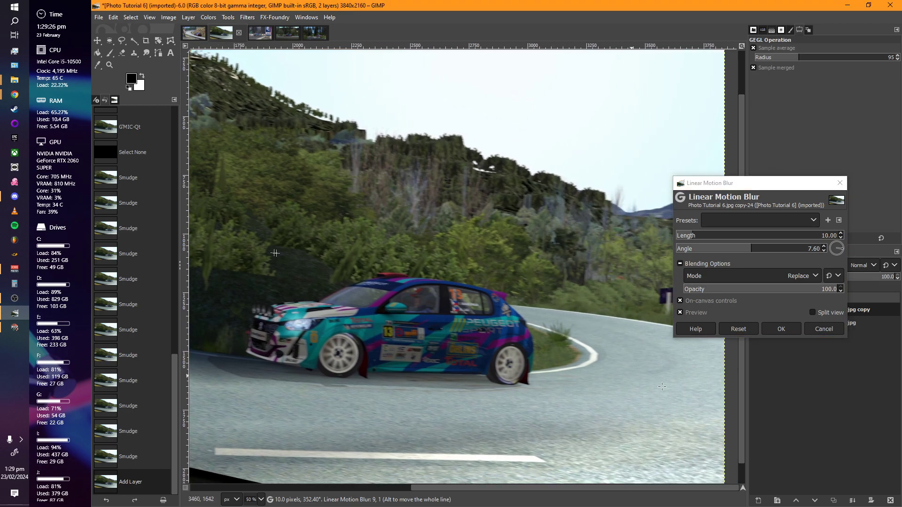
pyautogui.moveTo(596, 359); pyautogui.dragTo(814, 371)
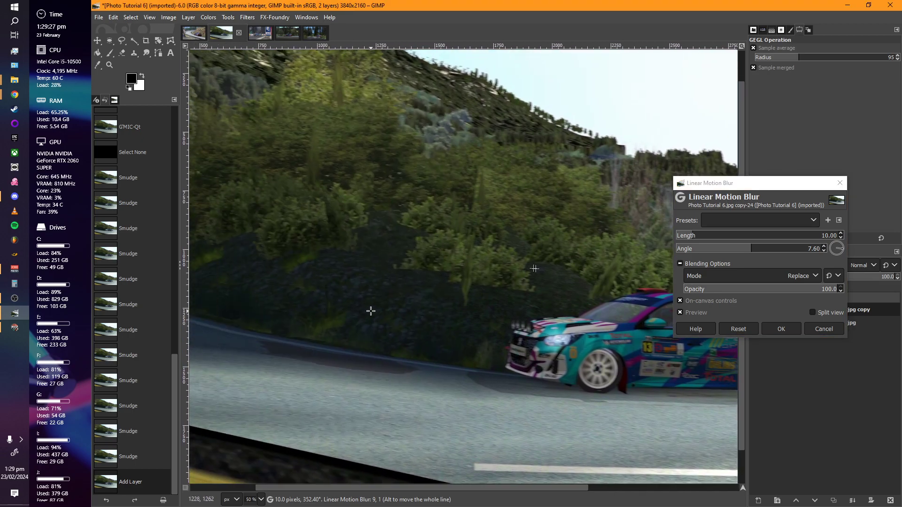
pyautogui.moveTo(371, 311); pyautogui.dragTo(172, 272)
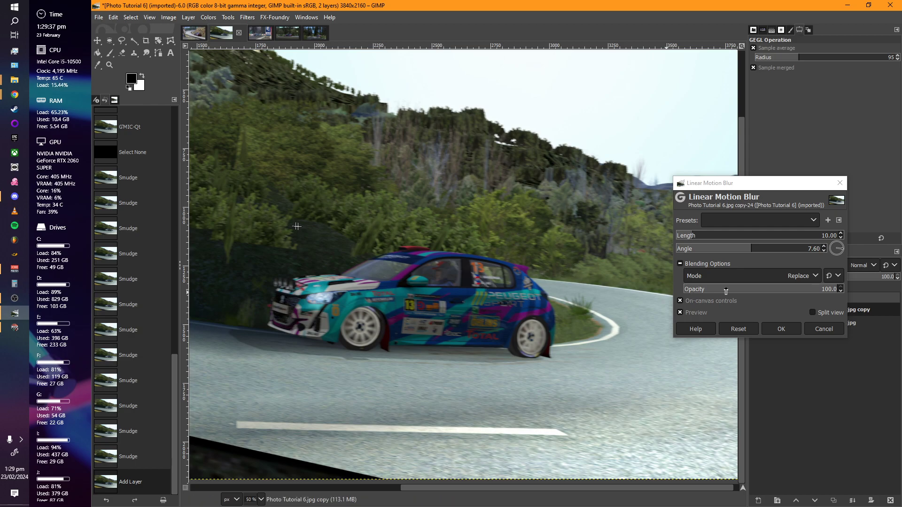
pyautogui.click(788, 326)
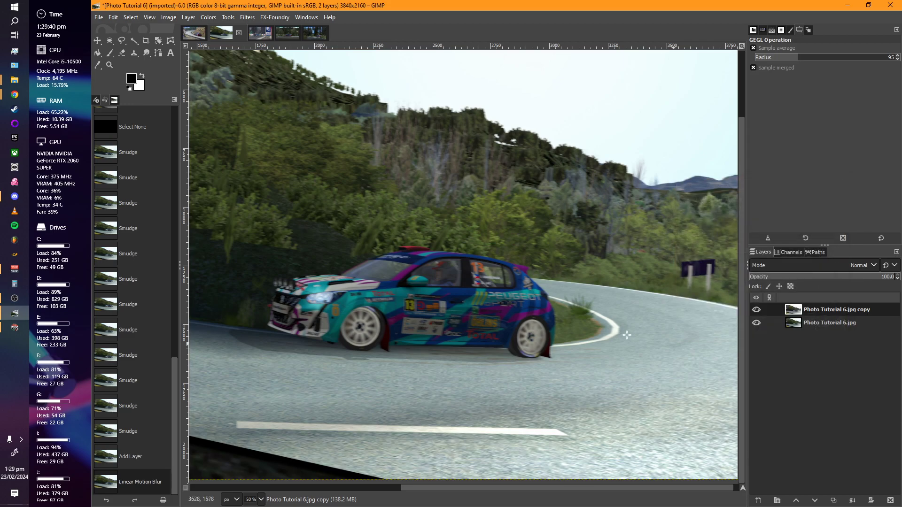
pyautogui.scroll(2, 372, 279)
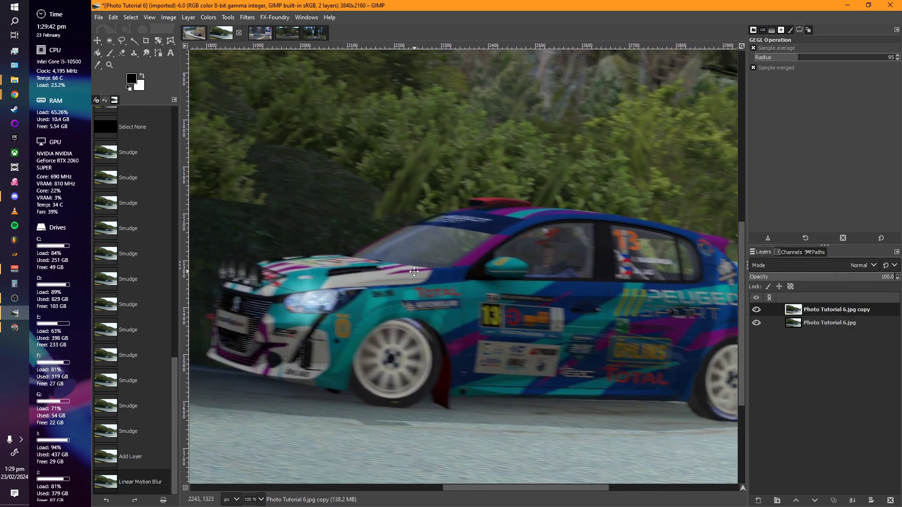
# Add a White (full opacity) layer mask to the Photo Tutorial 6.jpg copy layer.
pyautogui.moveTo(414, 271); pyautogui.dragTo(393, 259)
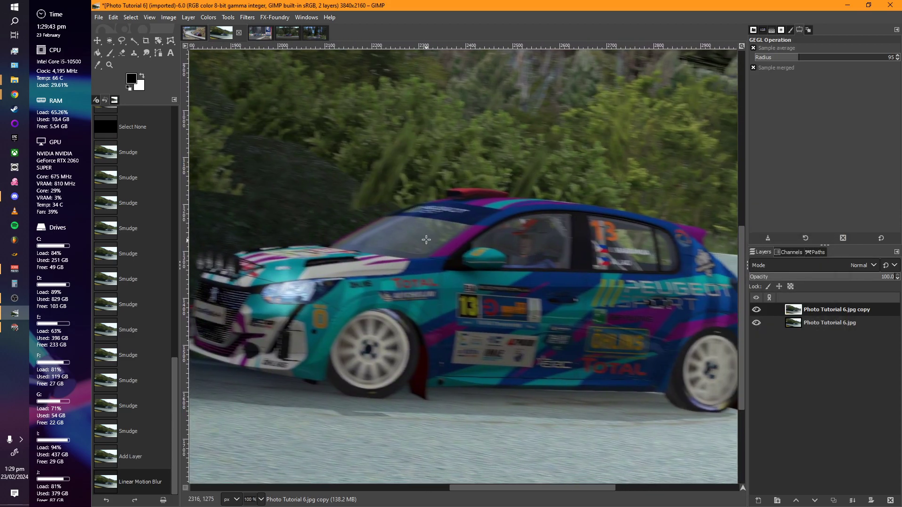
pyautogui.scroll(-1, 426, 239)
pyautogui.moveTo(443, 221); pyautogui.dragTo(482, 192)
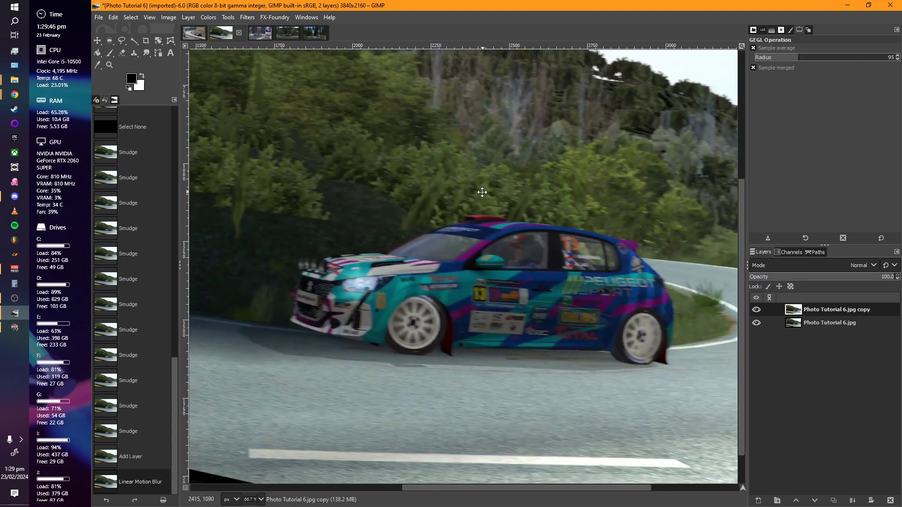
pyautogui.rightClick(796, 316)
pyautogui.rightClick(793, 315)
pyautogui.rightClick(793, 315)
pyautogui.click(841, 196)
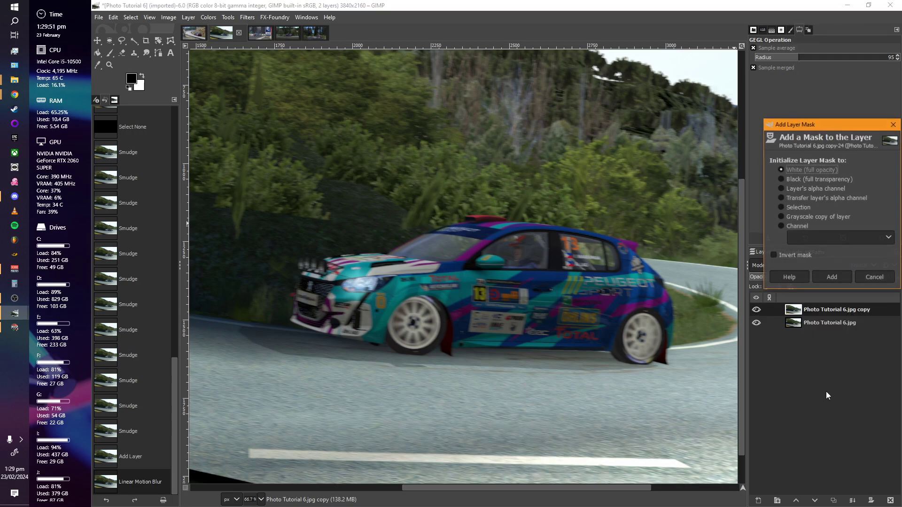
pyautogui.click(827, 278)
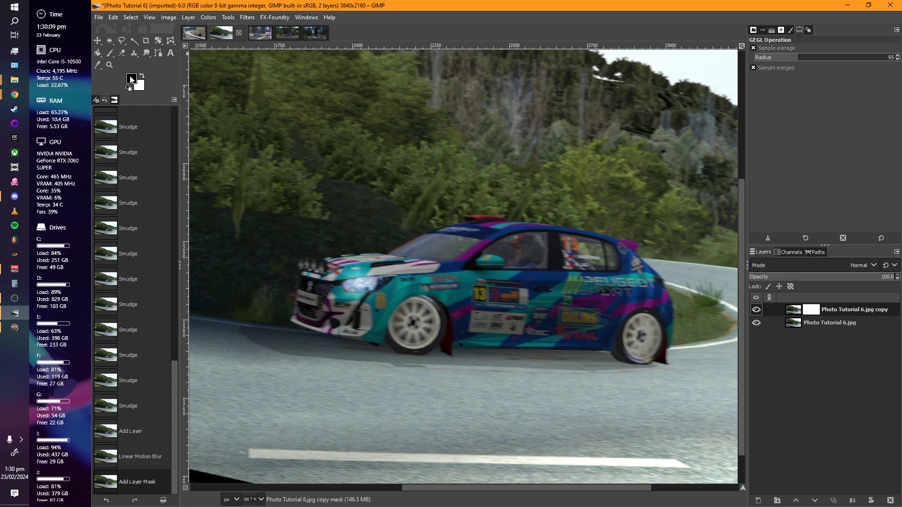
# Choose the Paintbrush with size 68 and toggle the masked copy's visibility to compare the car with and without the linear blur.
pyautogui.click(109, 50)
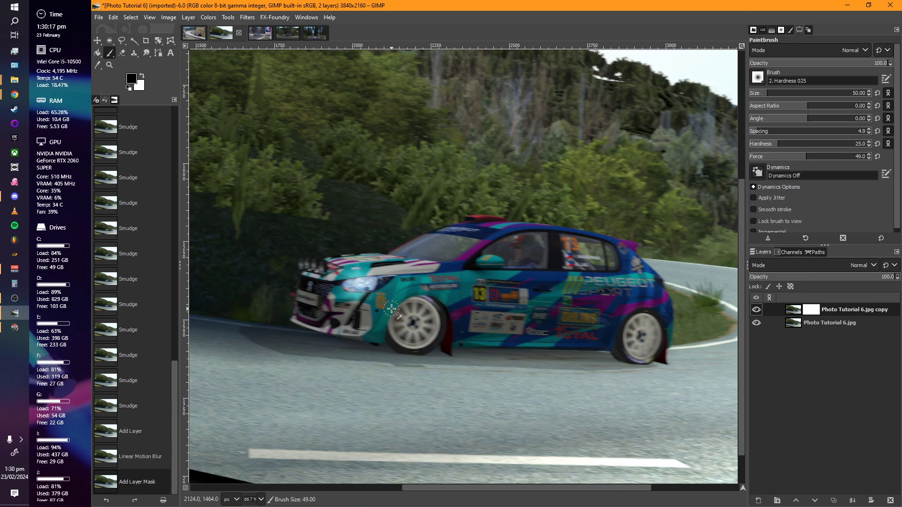
pyautogui.click(757, 313)
pyautogui.click(757, 311)
pyautogui.click(757, 311)
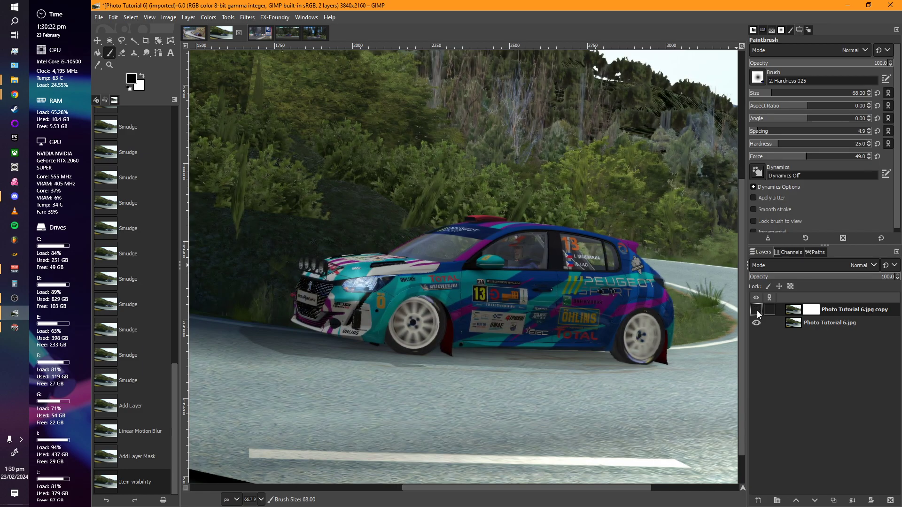
pyautogui.press('+')
pyautogui.press('+')
pyautogui.click(757, 311)
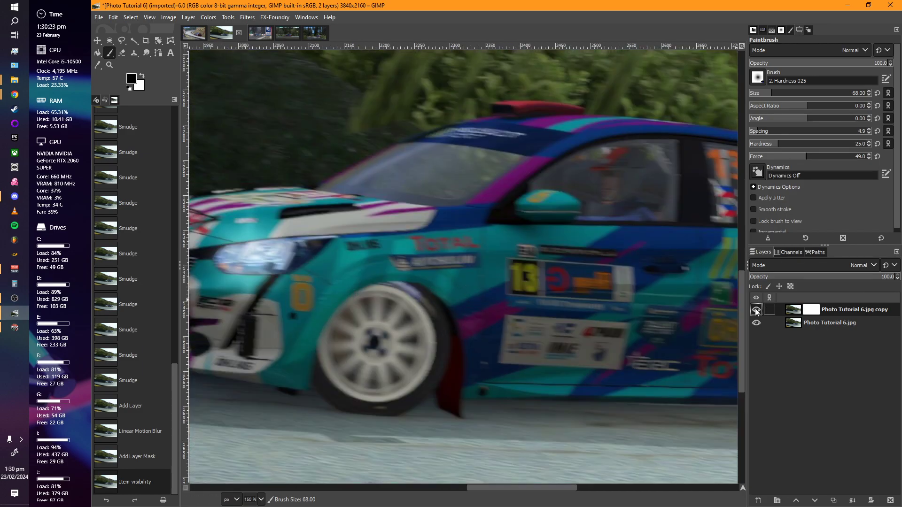
pyautogui.click(757, 311)
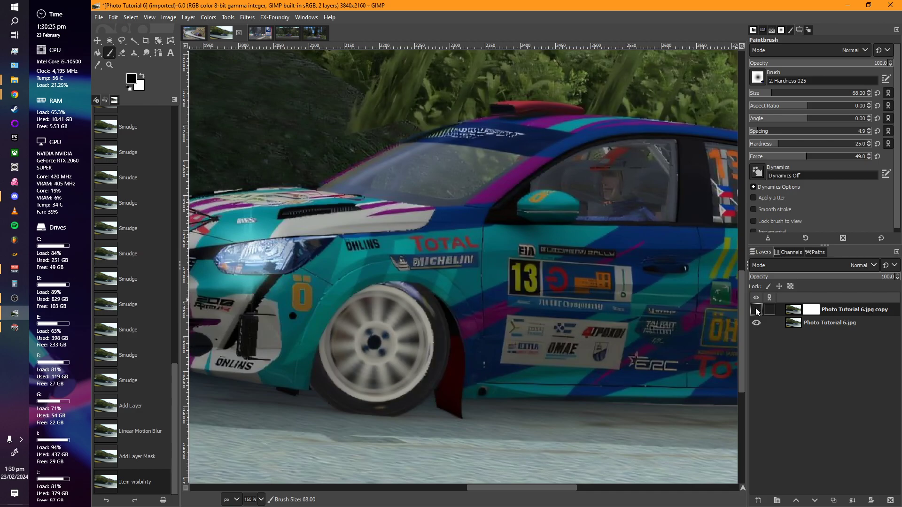
pyautogui.click(757, 311)
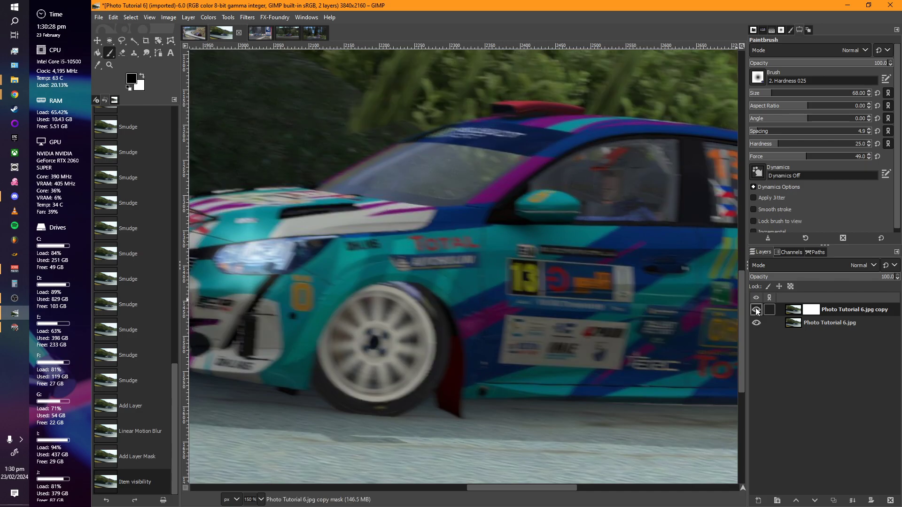
pyautogui.hscroll(-5, 599, 357)
pyautogui.scroll(2, 598, 357)
pyautogui.hscroll(2, 599, 357)
pyautogui.scroll(-1, 598, 357)
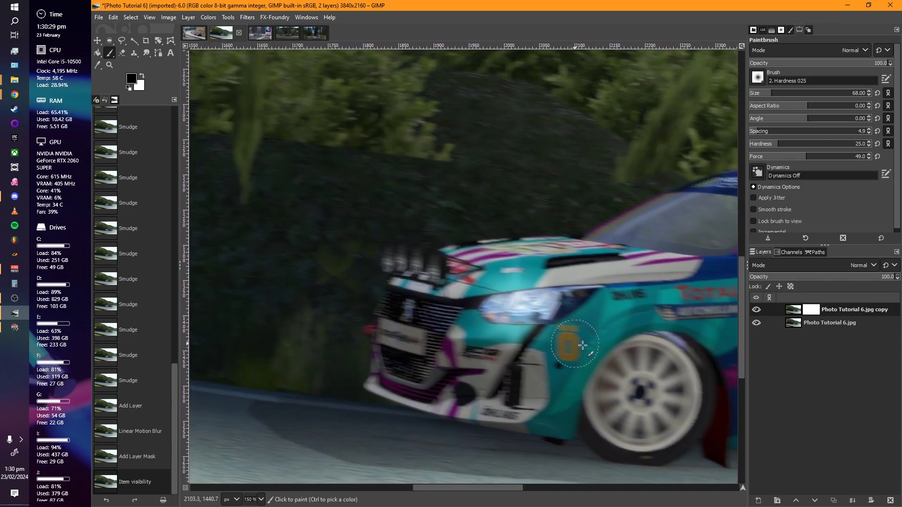
pyautogui.hscroll(3, 640, 312)
pyautogui.scroll(-1, 640, 312)
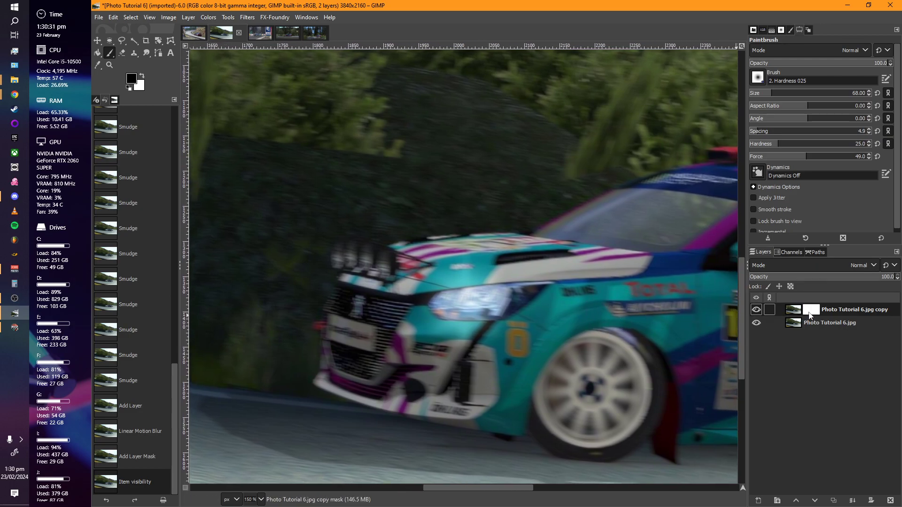
# Paint black on the layer mask over the car's grille, bumper, front wheel, bonnet and roof edges, and lower sill.
pyautogui.click(813, 313)
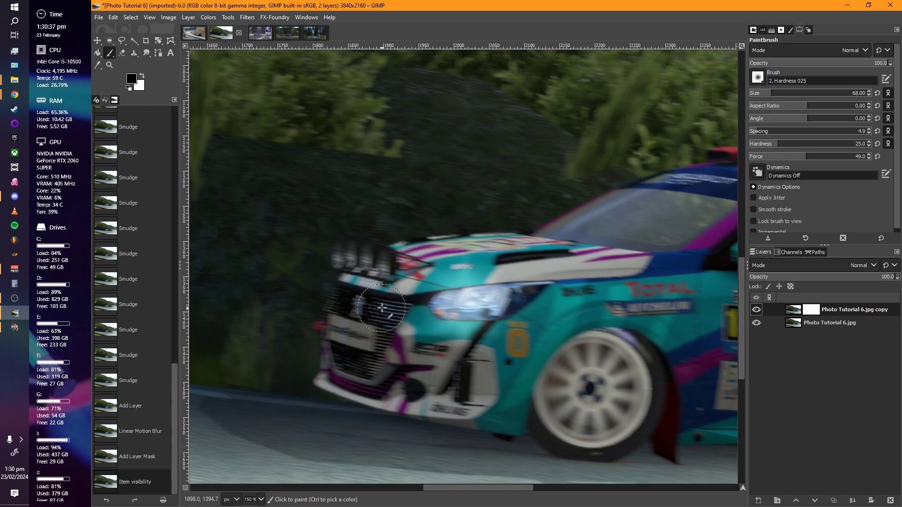
pyautogui.moveTo(366, 306)
pyautogui.mouseDown()
pyautogui.moveTo(353, 360)
pyautogui.moveTo(364, 378)
pyautogui.moveTo(394, 384)
pyautogui.moveTo(389, 392)
pyautogui.moveTo(412, 403)
pyautogui.moveTo(490, 420)
pyautogui.moveTo(504, 414)
pyautogui.moveTo(423, 378)
pyautogui.moveTo(476, 366)
pyautogui.moveTo(466, 357)
pyautogui.moveTo(389, 359)
pyautogui.moveTo(450, 355)
pyautogui.mouseUp()
pyautogui.moveTo(512, 376); pyautogui.dragTo(414, 336)
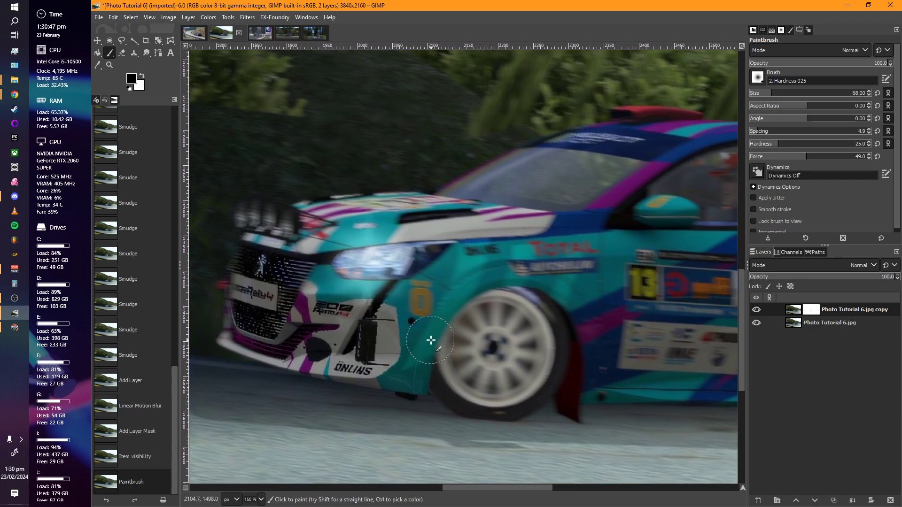
pyautogui.moveTo(457, 385)
pyautogui.mouseDown()
pyautogui.moveTo(482, 402)
pyautogui.moveTo(522, 403)
pyautogui.moveTo(553, 365)
pyautogui.moveTo(538, 295)
pyautogui.moveTo(506, 279)
pyautogui.moveTo(463, 330)
pyautogui.moveTo(559, 369)
pyautogui.moveTo(456, 335)
pyautogui.moveTo(482, 324)
pyautogui.moveTo(492, 350)
pyautogui.mouseUp()
pyautogui.moveTo(543, 389)
pyautogui.mouseDown()
pyautogui.moveTo(362, 350)
pyautogui.moveTo(595, 356)
pyautogui.moveTo(485, 342)
pyautogui.moveTo(526, 371)
pyautogui.moveTo(594, 343)
pyautogui.moveTo(590, 365)
pyautogui.moveTo(604, 319)
pyautogui.moveTo(600, 241)
pyautogui.moveTo(568, 181)
pyautogui.moveTo(496, 109)
pyautogui.moveTo(230, 63)
pyautogui.moveTo(225, 78)
pyautogui.mouseUp()
pyautogui.moveTo(282, 136)
pyautogui.mouseDown()
pyautogui.moveTo(490, 176)
pyautogui.moveTo(459, 201)
pyautogui.moveTo(447, 164)
pyautogui.moveTo(373, 91)
pyautogui.moveTo(416, 96)
pyautogui.mouseUp()
pyautogui.moveTo(402, 126)
pyautogui.mouseDown()
pyautogui.moveTo(395, 148)
pyautogui.moveTo(397, 139)
pyautogui.moveTo(495, 122)
pyautogui.moveTo(442, 121)
pyautogui.moveTo(359, 160)
pyautogui.moveTo(329, 187)
pyautogui.moveTo(444, 193)
pyautogui.moveTo(256, 203)
pyautogui.mouseUp()
pyautogui.moveTo(316, 242)
pyautogui.mouseDown()
pyautogui.moveTo(283, 226)
pyautogui.moveTo(262, 254)
pyautogui.moveTo(265, 286)
pyautogui.mouseUp()
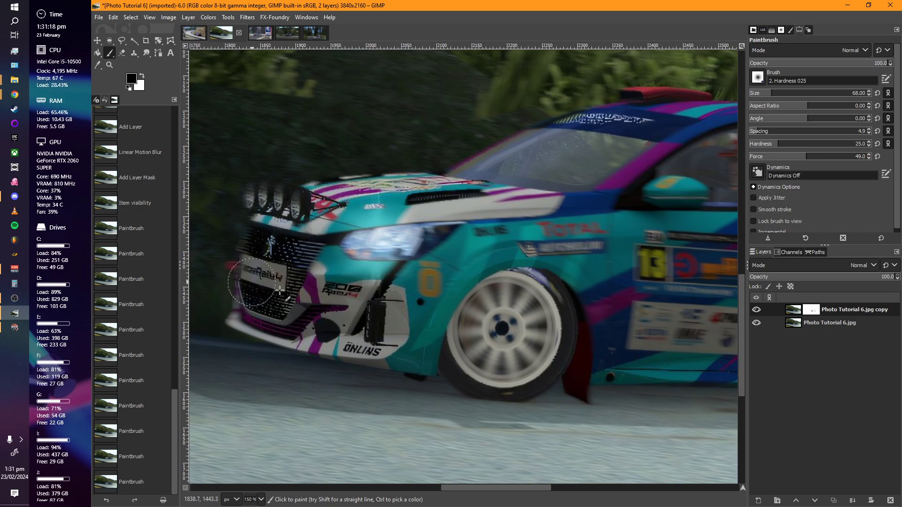
# Hide the original layer and paint black on the mask over the remaining blurred bodywork, windows and rear of the car.
pyautogui.click(756, 323)
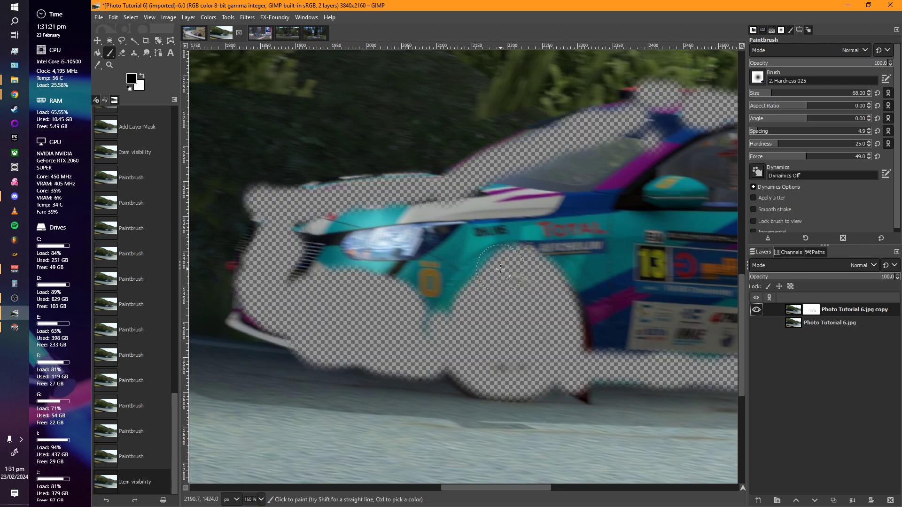
pyautogui.moveTo(269, 319)
pyautogui.mouseDown()
pyautogui.moveTo(249, 314)
pyautogui.moveTo(290, 329)
pyautogui.moveTo(307, 241)
pyautogui.moveTo(298, 217)
pyautogui.moveTo(421, 217)
pyautogui.moveTo(573, 198)
pyautogui.moveTo(500, 222)
pyautogui.moveTo(362, 233)
pyautogui.moveTo(312, 258)
pyautogui.moveTo(383, 288)
pyautogui.moveTo(404, 323)
pyautogui.moveTo(479, 331)
pyautogui.moveTo(383, 305)
pyautogui.mouseUp()
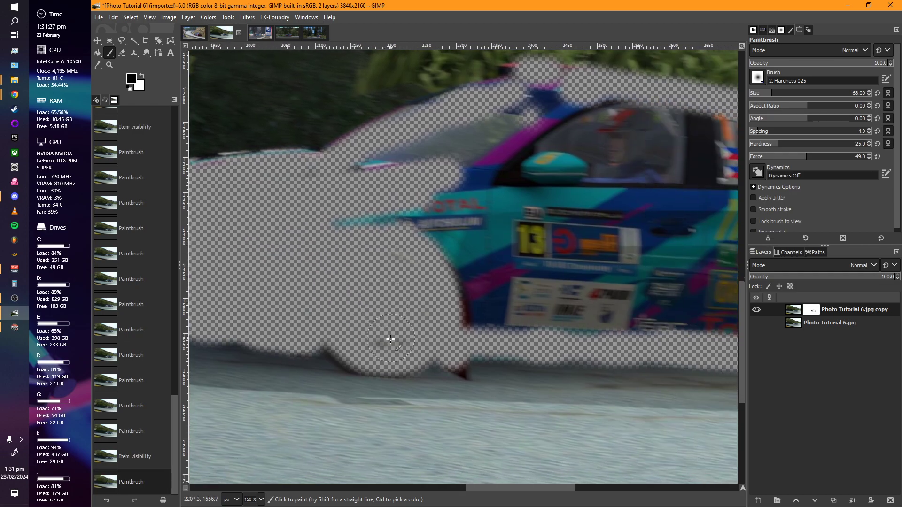
pyautogui.moveTo(475, 309)
pyautogui.mouseDown()
pyautogui.moveTo(453, 263)
pyautogui.moveTo(464, 257)
pyautogui.mouseUp()
pyautogui.moveTo(520, 316)
pyautogui.mouseDown()
pyautogui.moveTo(345, 290)
pyautogui.moveTo(330, 278)
pyautogui.moveTo(418, 285)
pyautogui.moveTo(332, 292)
pyautogui.moveTo(568, 315)
pyautogui.moveTo(554, 259)
pyautogui.moveTo(620, 263)
pyautogui.moveTo(583, 197)
pyautogui.moveTo(620, 225)
pyautogui.moveTo(554, 221)
pyautogui.moveTo(528, 187)
pyautogui.moveTo(567, 172)
pyautogui.moveTo(509, 276)
pyautogui.moveTo(272, 267)
pyautogui.mouseUp()
pyautogui.moveTo(335, 268)
pyautogui.mouseDown()
pyautogui.moveTo(477, 262)
pyautogui.moveTo(325, 246)
pyautogui.moveTo(315, 202)
pyautogui.moveTo(211, 179)
pyautogui.moveTo(402, 264)
pyautogui.mouseUp()
pyautogui.moveTo(288, 268)
pyautogui.mouseDown()
pyautogui.moveTo(293, 203)
pyautogui.moveTo(483, 154)
pyautogui.moveTo(480, 140)
pyautogui.moveTo(527, 133)
pyautogui.moveTo(511, 122)
pyautogui.moveTo(521, 150)
pyautogui.moveTo(538, 161)
pyautogui.moveTo(498, 199)
pyautogui.moveTo(559, 211)
pyautogui.moveTo(484, 250)
pyautogui.moveTo(556, 263)
pyautogui.moveTo(585, 296)
pyautogui.mouseUp()
pyautogui.moveTo(585, 295); pyautogui.dragTo(420, 286)
pyautogui.moveTo(420, 288)
pyautogui.mouseDown()
pyautogui.moveTo(559, 306)
pyautogui.moveTo(448, 270)
pyautogui.moveTo(381, 300)
pyautogui.moveTo(390, 237)
pyautogui.moveTo(587, 235)
pyautogui.moveTo(437, 204)
pyautogui.moveTo(607, 221)
pyautogui.moveTo(545, 179)
pyautogui.moveTo(394, 137)
pyautogui.moveTo(488, 160)
pyautogui.moveTo(486, 168)
pyautogui.moveTo(261, 187)
pyautogui.moveTo(287, 176)
pyautogui.moveTo(538, 188)
pyautogui.moveTo(229, 235)
pyautogui.mouseUp()
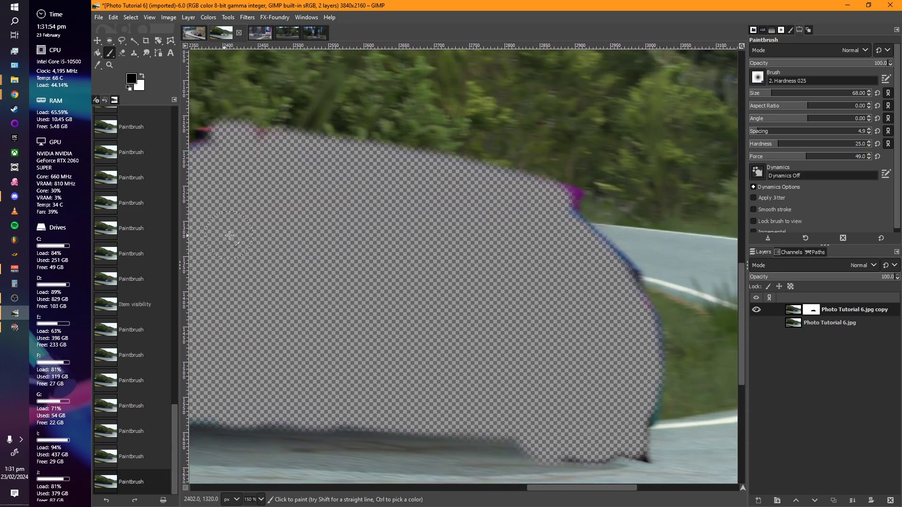
# Touch up the mask in black along the car's rear edge, interior and front bumper edge to remove leftover blurred traces.
pyautogui.click(555, 203)
pyautogui.click(559, 204)
pyautogui.click(559, 204)
pyautogui.click(560, 206)
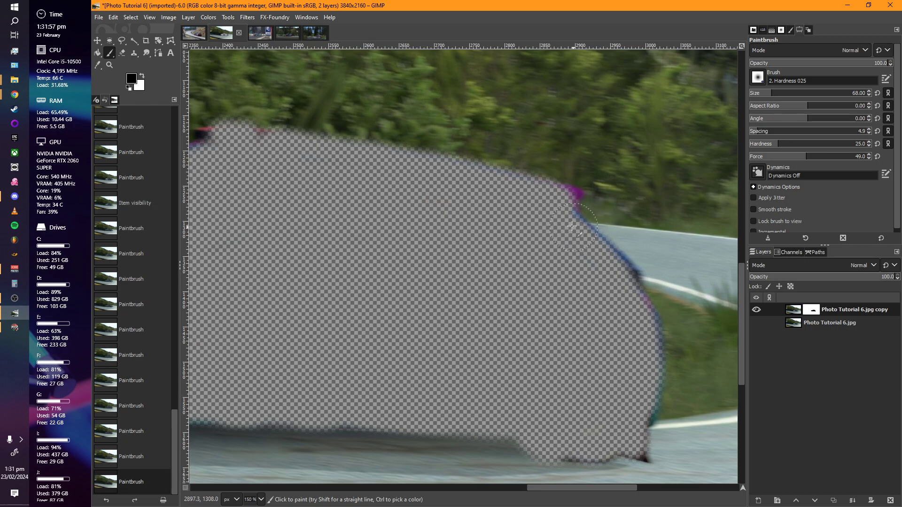
pyautogui.click(631, 402)
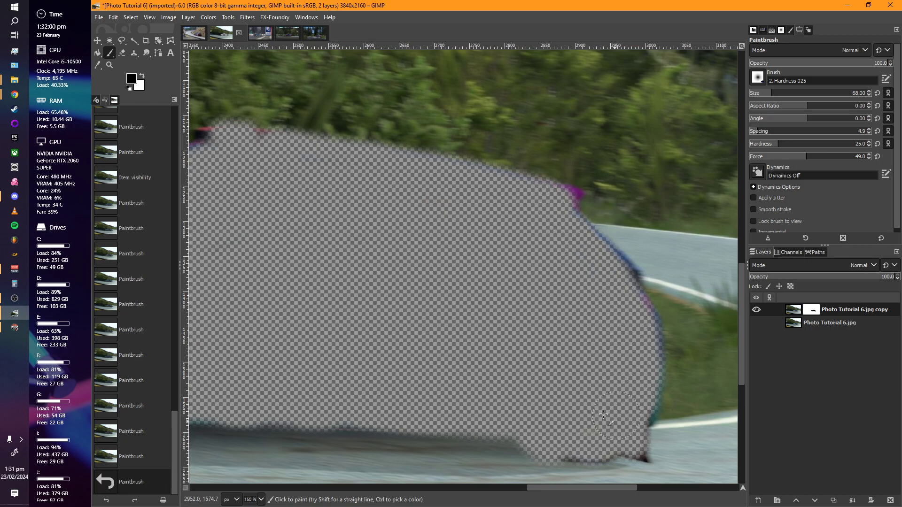
pyautogui.hscroll(-5, 658, 386)
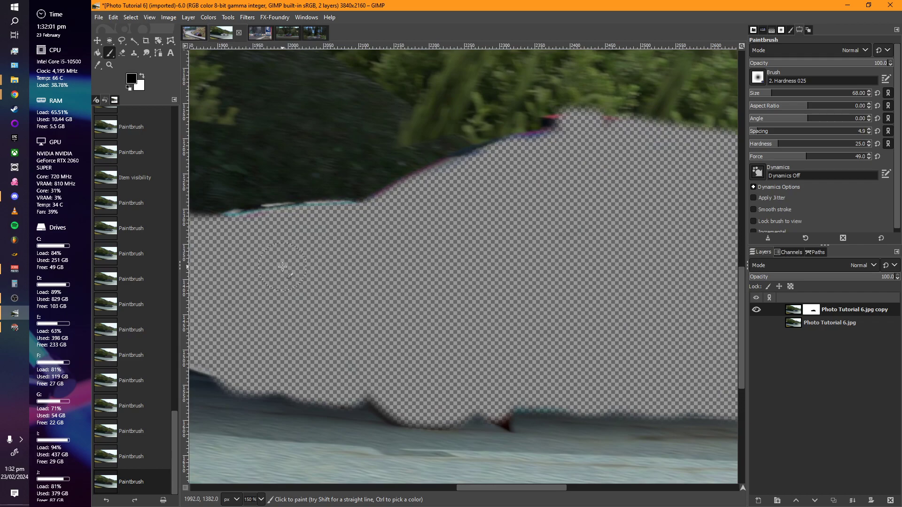
pyautogui.moveTo(282, 267); pyautogui.dragTo(479, 271)
pyautogui.moveTo(403, 261)
pyautogui.mouseDown()
pyautogui.moveTo(383, 268)
pyautogui.moveTo(368, 298)
pyautogui.mouseUp()
pyautogui.click(372, 300)
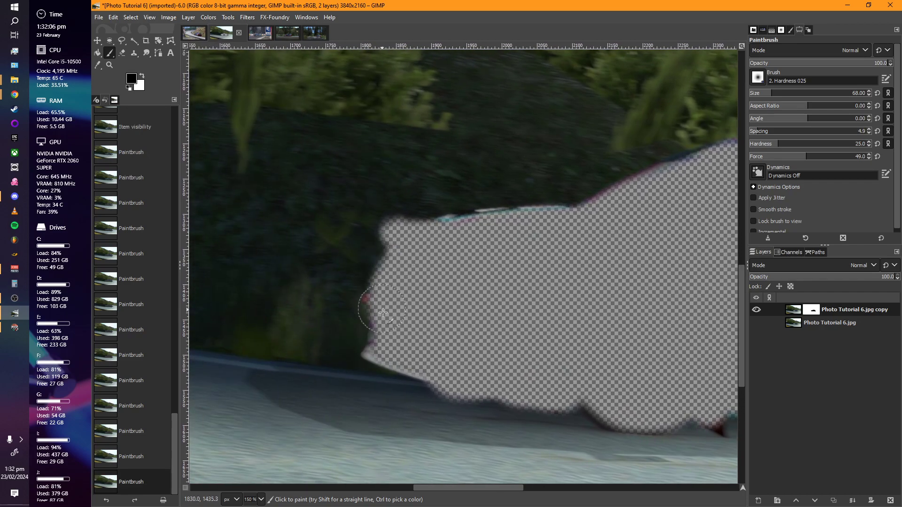
pyautogui.click(377, 347)
pyautogui.moveTo(549, 345); pyautogui.dragTo(356, 313)
pyautogui.hscroll(2, 410, 291)
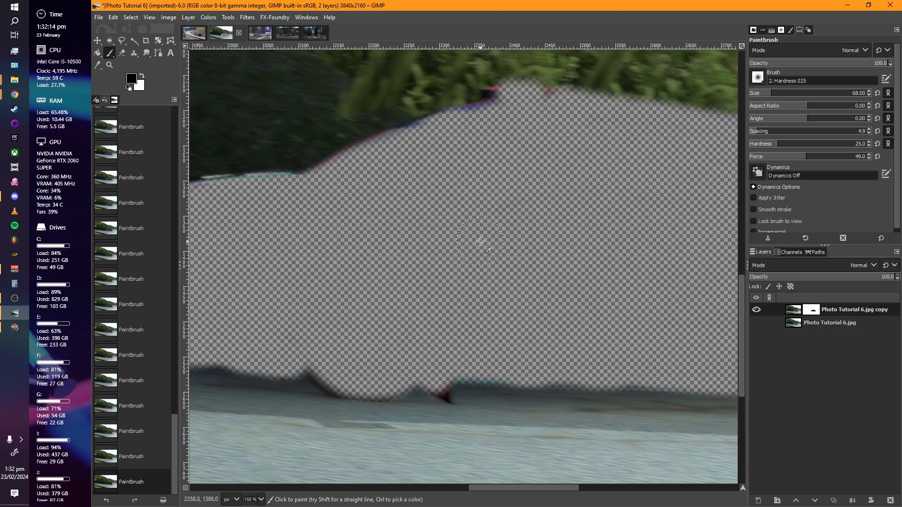
pyautogui.hscroll(-4, 480, 241)
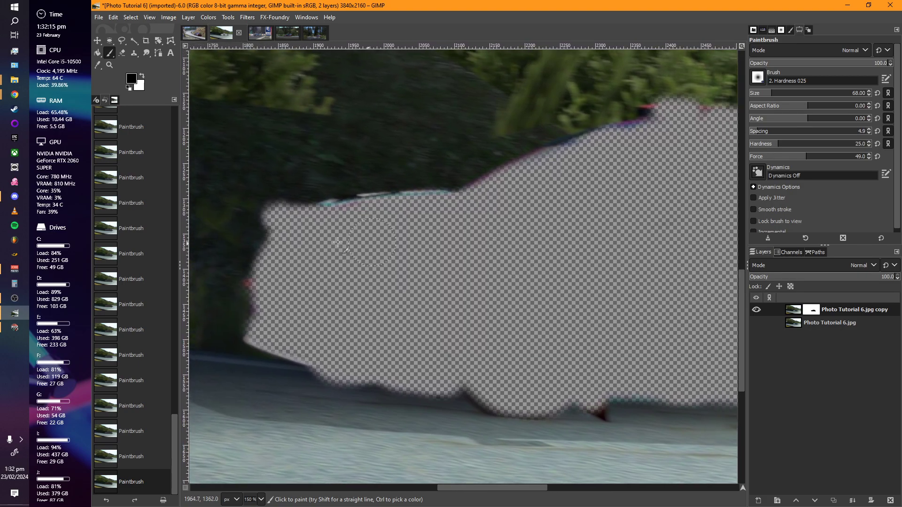
pyautogui.hscroll(2, 339, 233)
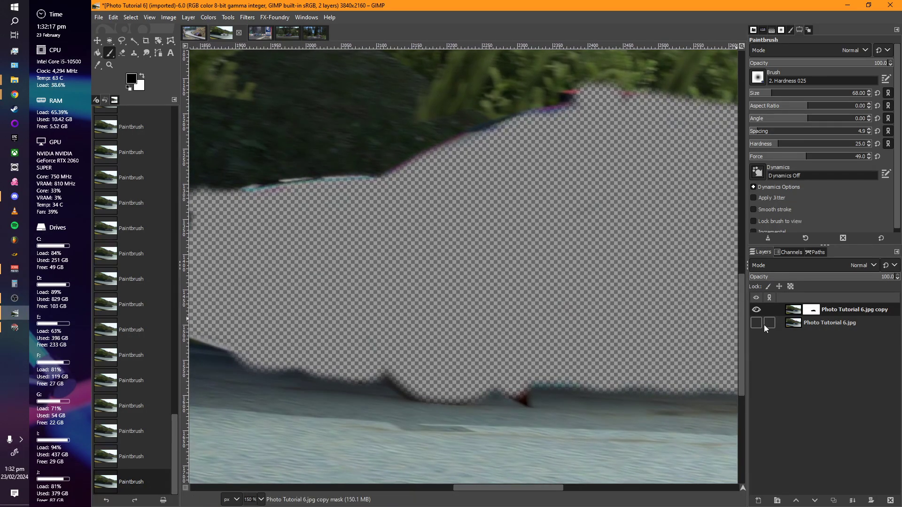
# Show the original Photo Tutorial 6.jpg layer again and inspect the masked car against the blurred background.
pyautogui.click(758, 324)
pyautogui.hscroll(-3, 582, 316)
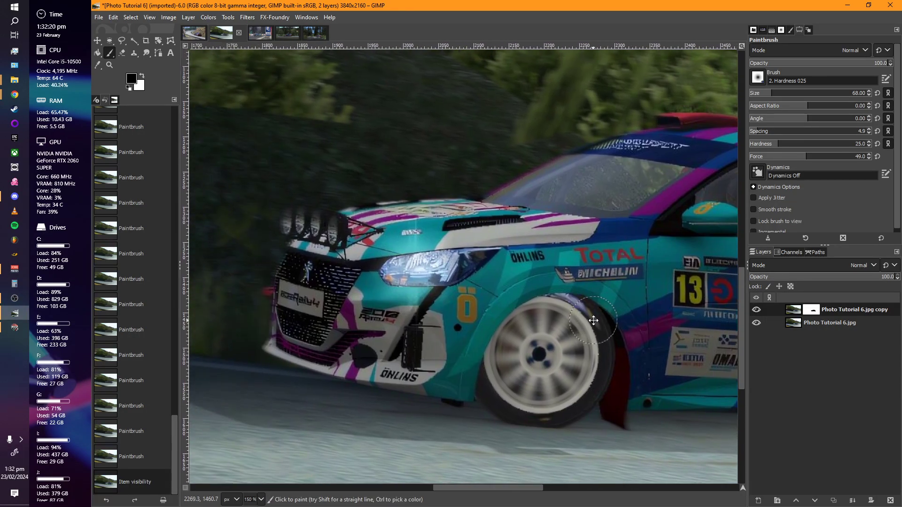
pyautogui.hscroll(11, 593, 321)
pyautogui.keyDown('ctrl'); pyautogui.scroll(-2, 427, 277); pyautogui.keyUp('ctrl')
pyautogui.hscroll(-2, 516, 282)
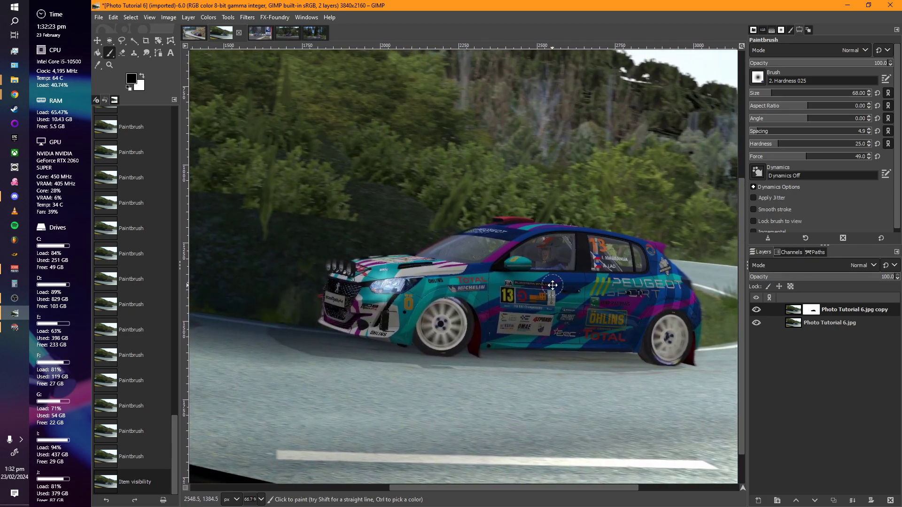
pyautogui.hscroll(1, 545, 289)
pyautogui.keyDown('ctrl'); pyautogui.scroll(1, 529, 296); pyautogui.keyUp('ctrl')
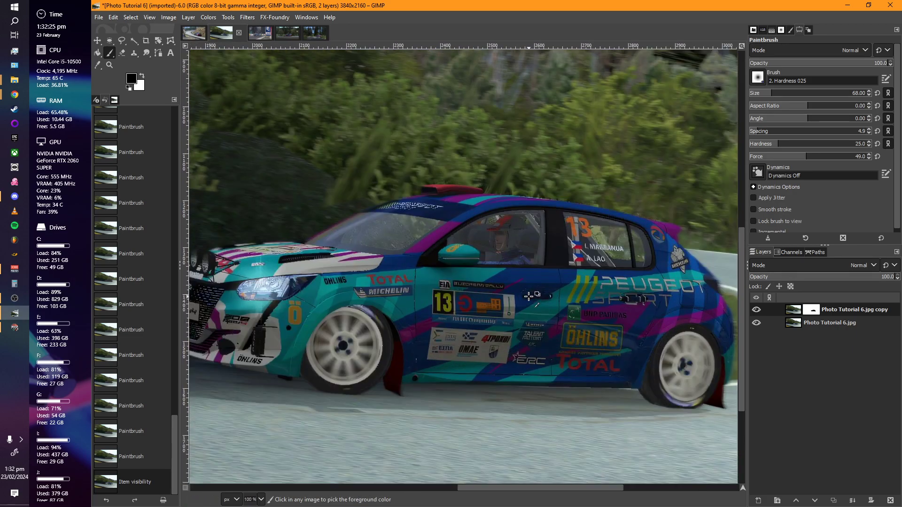
pyautogui.keyDown('ctrl'); pyautogui.scroll(1, 530, 296); pyautogui.keyUp('ctrl')
pyautogui.hscroll(-2, 529, 296)
pyautogui.scroll(2, 512, 333)
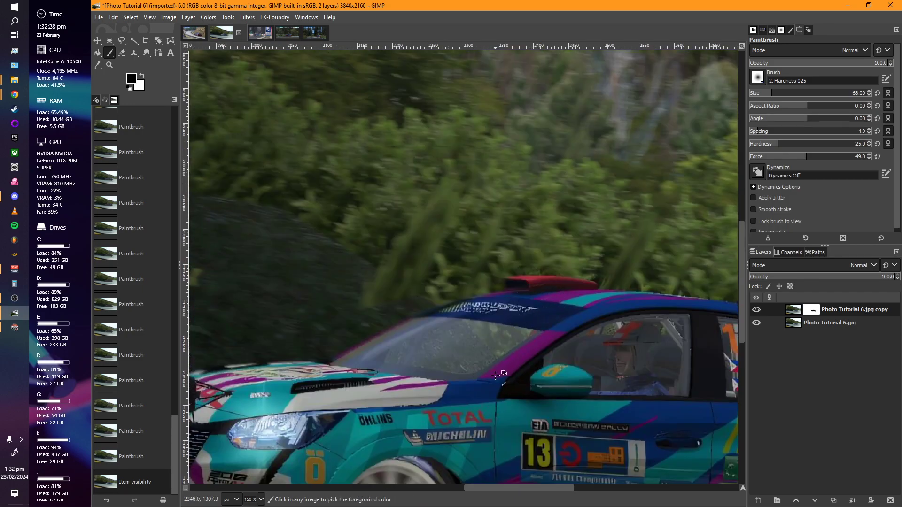
# Paint white on the mask with a size 28 brush over the background seen through the windscreen glass.
pyautogui.keyDown('ctrl'); pyautogui.scroll(2, 496, 375); pyautogui.keyUp('ctrl')
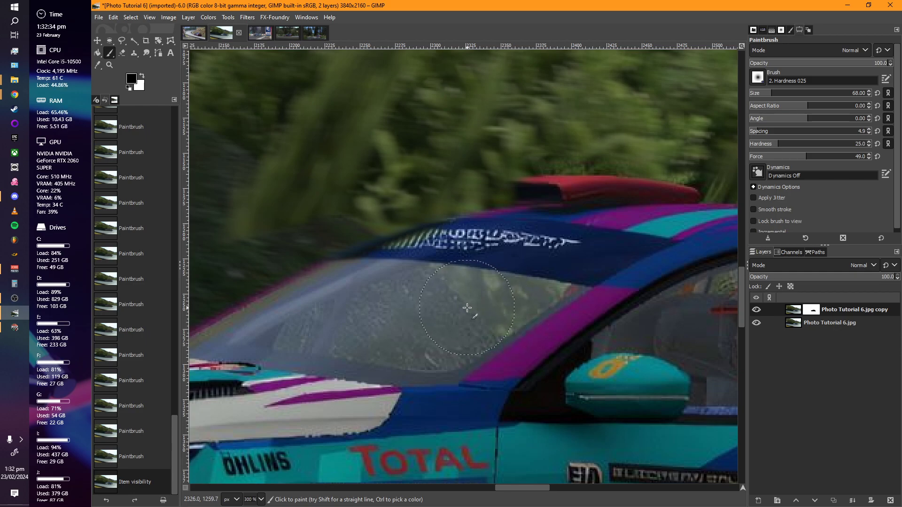
pyautogui.hotkey('shift', '[')
pyautogui.hotkey('shift', '[')
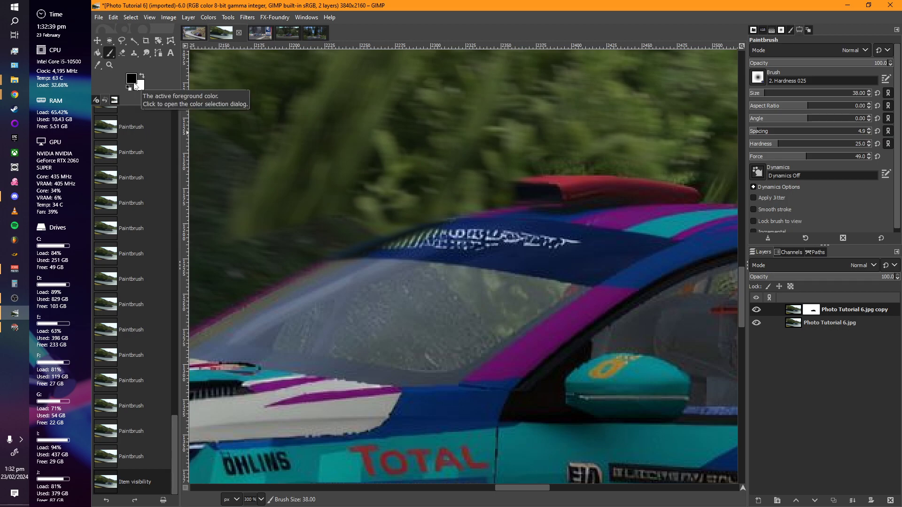
pyautogui.click(141, 76)
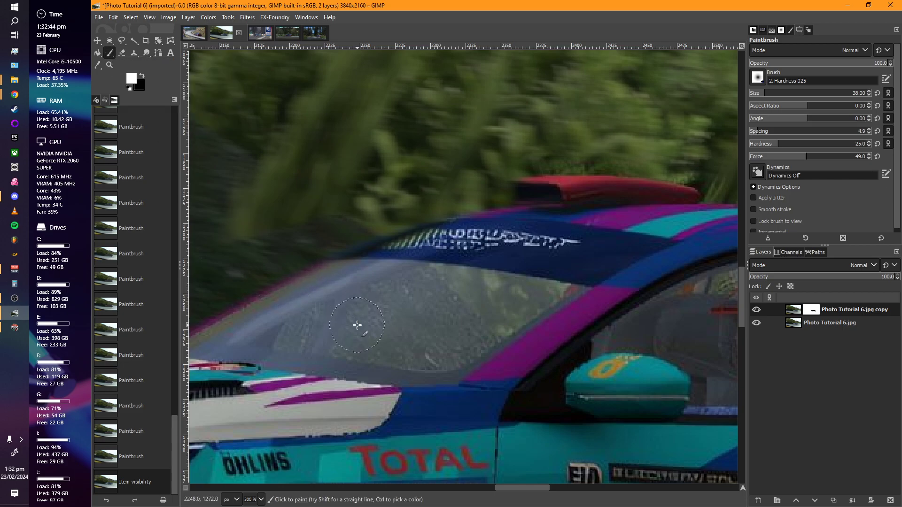
pyautogui.hotkey('shift', '[')
pyautogui.click(328, 322)
pyautogui.moveTo(327, 322)
pyautogui.mouseDown()
pyautogui.moveTo(303, 322)
pyautogui.moveTo(288, 343)
pyautogui.mouseUp()
pyautogui.moveTo(450, 336); pyautogui.dragTo(173, 321)
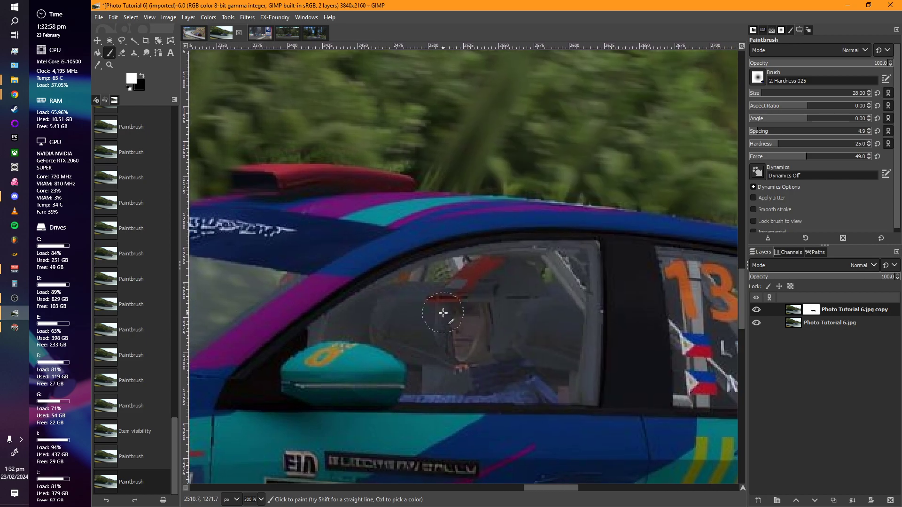
# Paint white on the mask over the glass of the front side window, rear side window and small rear quarter window.
pyautogui.moveTo(443, 316); pyautogui.dragTo(328, 311)
pyautogui.moveTo(317, 252); pyautogui.dragTo(347, 279)
pyautogui.moveTo(400, 291); pyautogui.dragTo(268, 291)
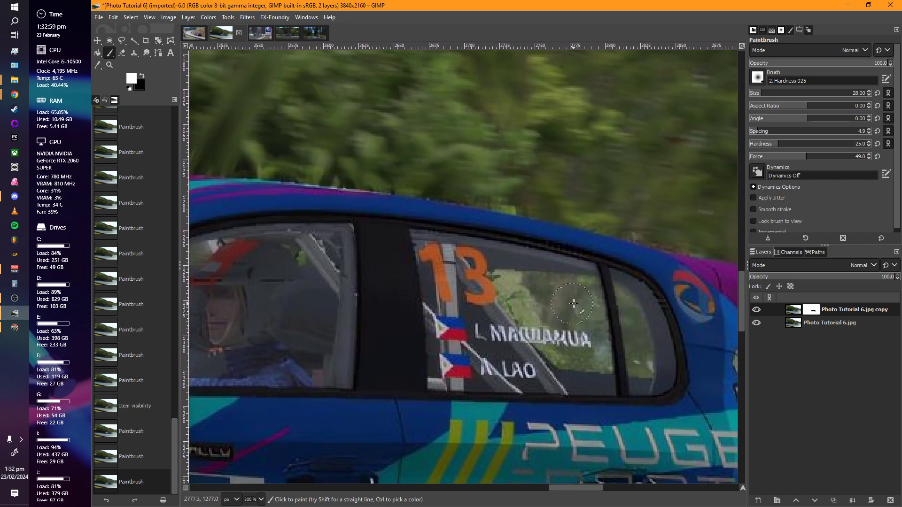
pyautogui.moveTo(579, 292)
pyautogui.mouseDown()
pyautogui.moveTo(540, 303)
pyautogui.moveTo(526, 320)
pyautogui.moveTo(556, 350)
pyautogui.moveTo(604, 338)
pyautogui.moveTo(578, 333)
pyautogui.moveTo(568, 342)
pyautogui.mouseUp()
pyautogui.moveTo(530, 292); pyautogui.dragTo(533, 294)
pyautogui.moveTo(645, 364); pyautogui.dragTo(632, 313)
# Paint black on the mask with a size 8 brush over the smeared crew name lettering on the rear side window.
pyautogui.scroll(5, 574, 318)
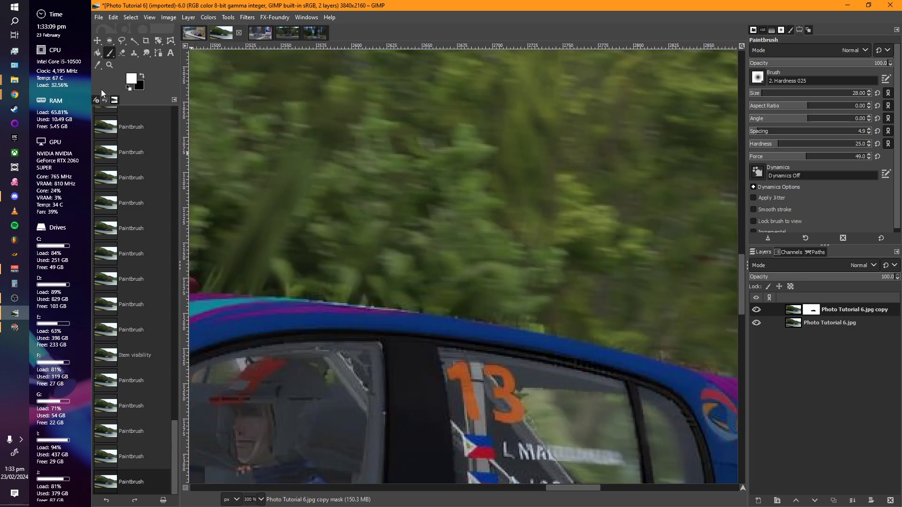
pyautogui.click(141, 78)
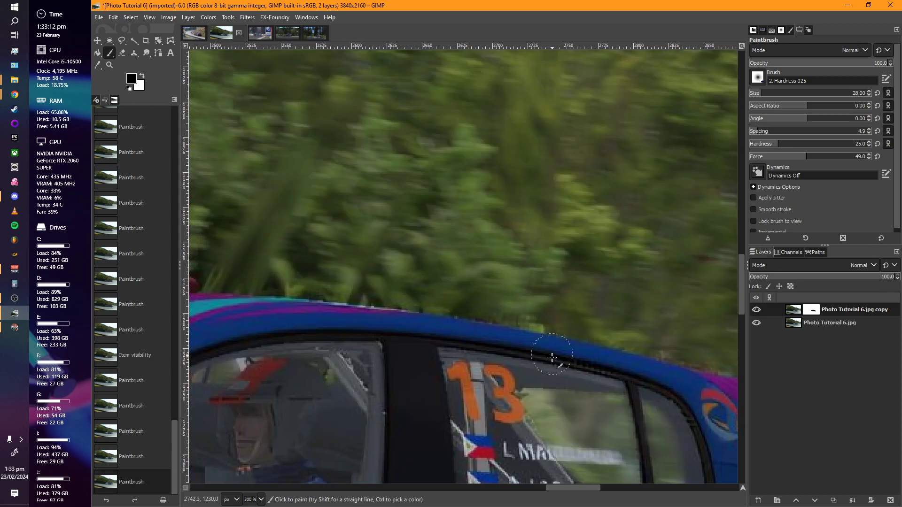
pyautogui.scroll(2, 555, 399)
pyautogui.moveTo(555, 399); pyautogui.dragTo(413, 225)
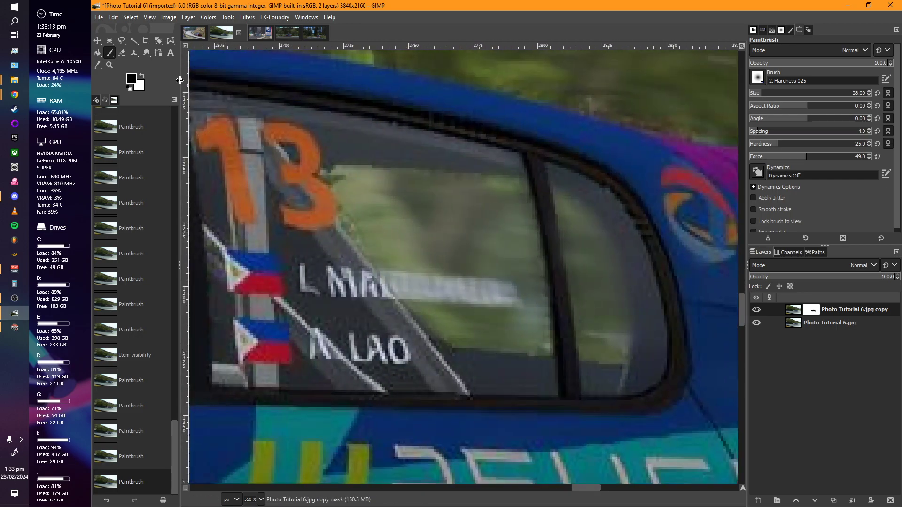
pyautogui.hotkey('shift', '[')
pyautogui.hotkey('shift', '[')
pyautogui.moveTo(388, 285)
pyautogui.mouseDown()
pyautogui.moveTo(508, 295)
pyautogui.moveTo(390, 279)
pyautogui.moveTo(508, 299)
pyautogui.moveTo(396, 291)
pyautogui.mouseUp()
# Inspect the restored window lettering and the masked car against the blurred background.
pyautogui.scroll(-4, 428, 297)
pyautogui.moveTo(465, 338); pyautogui.dragTo(538, 307)
pyautogui.moveTo(360, 282); pyautogui.dragTo(363, 292)
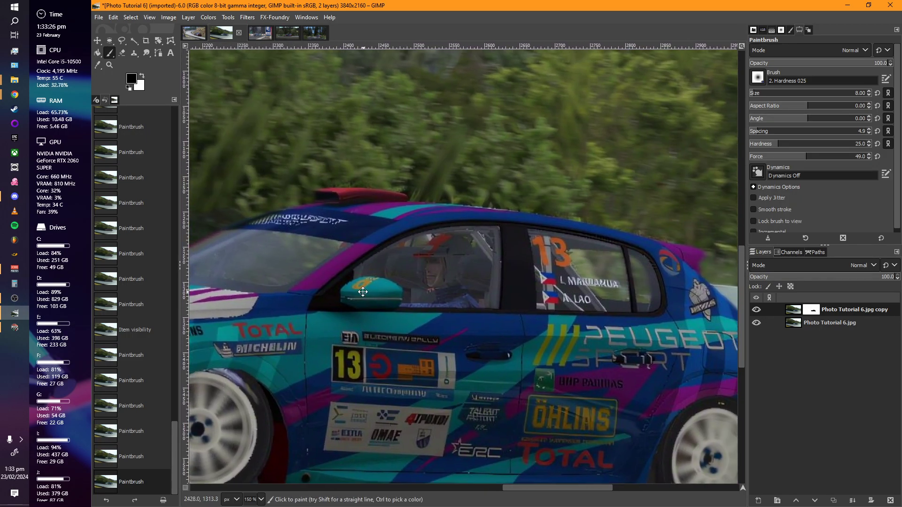
pyautogui.moveTo(593, 272); pyautogui.dragTo(625, 236)
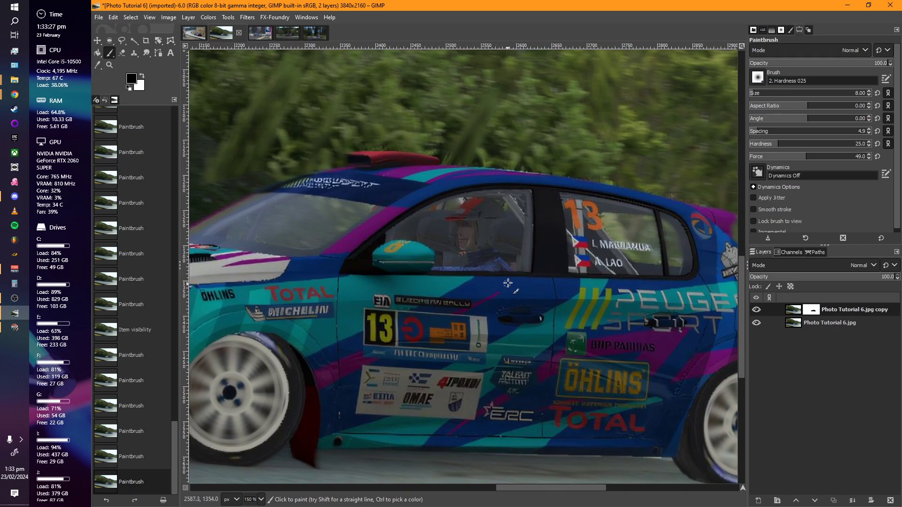
pyautogui.scroll(-2, 518, 275)
pyautogui.moveTo(431, 249); pyautogui.dragTo(428, 275)
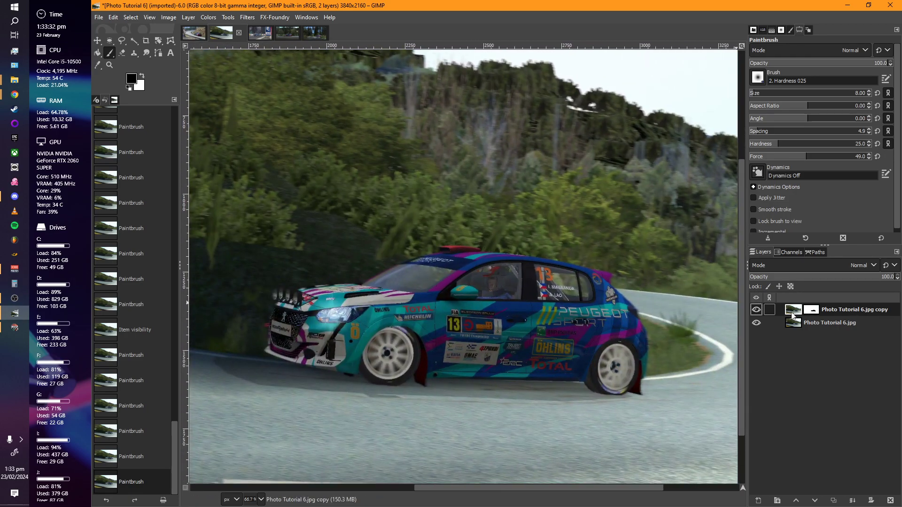
pyautogui.scroll(-1, 463, 215)
pyautogui.moveTo(463, 215); pyautogui.dragTo(498, 257)
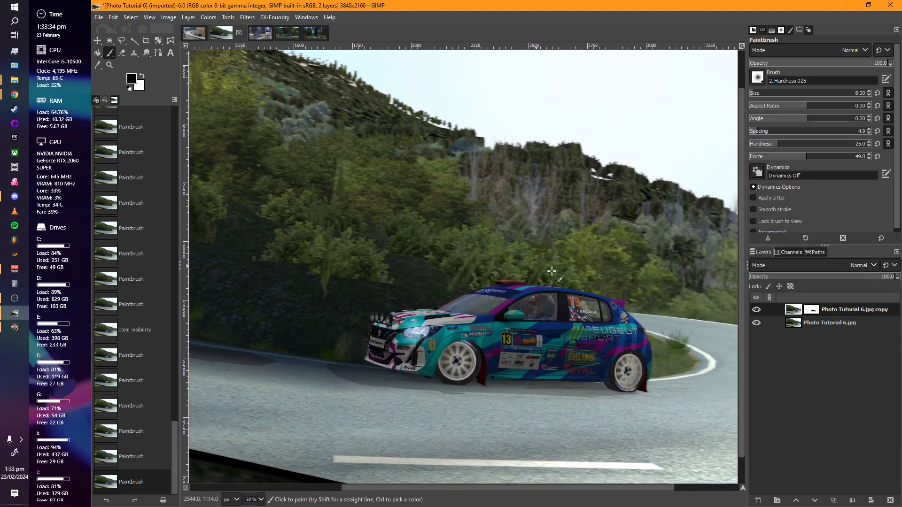
# Duplicate the masked Photo Tutorial 6.jpg copy layer.
pyautogui.rightClick(793, 315)
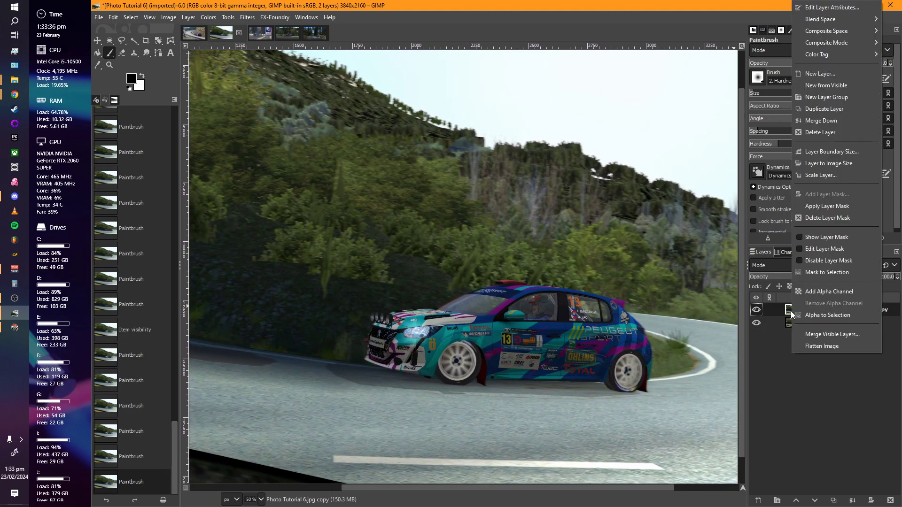
pyautogui.click(849, 114)
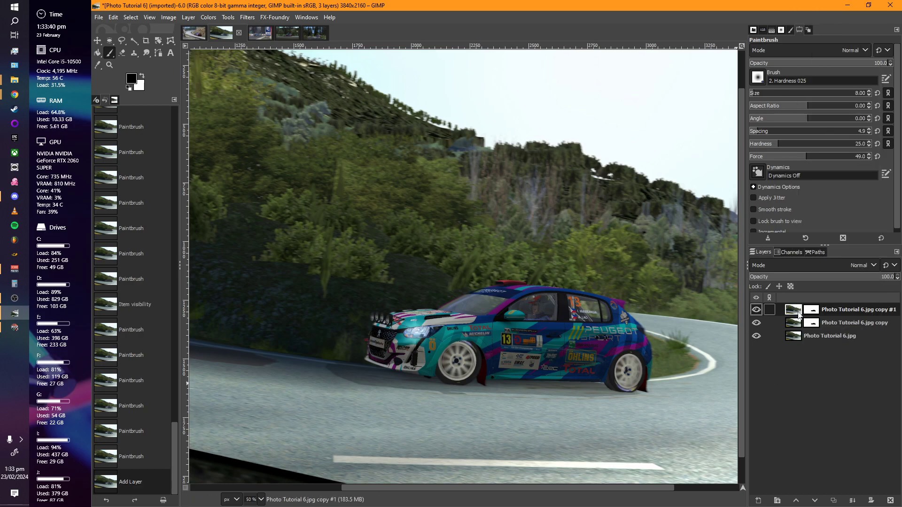
pyautogui.moveTo(484, 281); pyautogui.dragTo(542, 321)
# Apply a Linear Motion Blur with length 82.10 and angle 0 to the new duplicate layer.
pyautogui.click(248, 18)
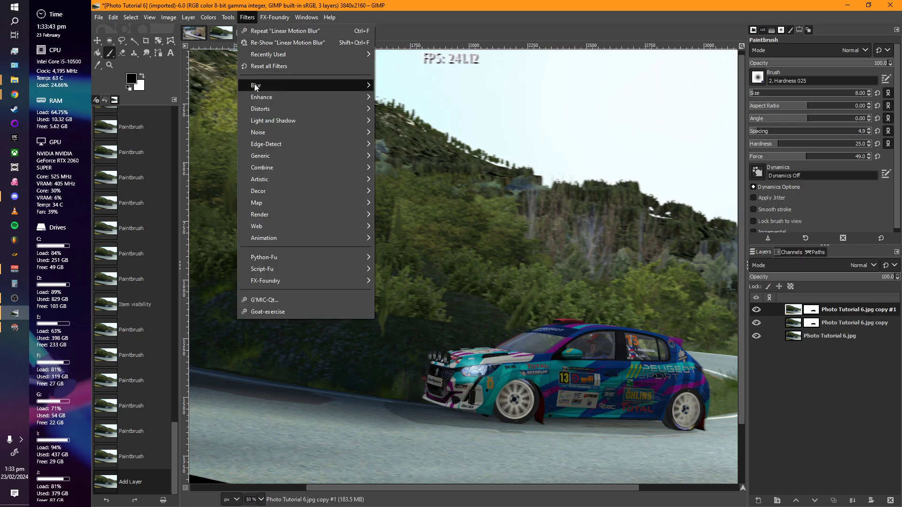
pyautogui.moveTo(256, 87)
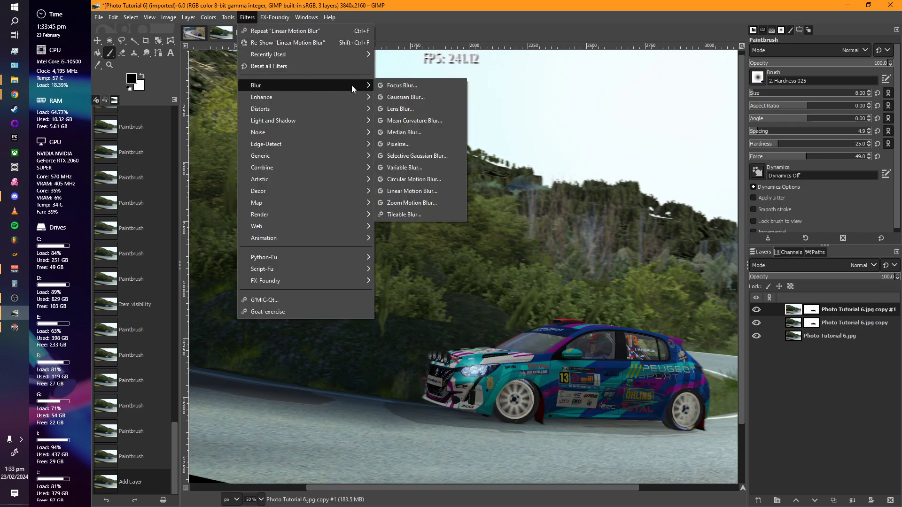
pyautogui.click(420, 193)
pyautogui.moveTo(514, 330); pyautogui.dragTo(419, 266)
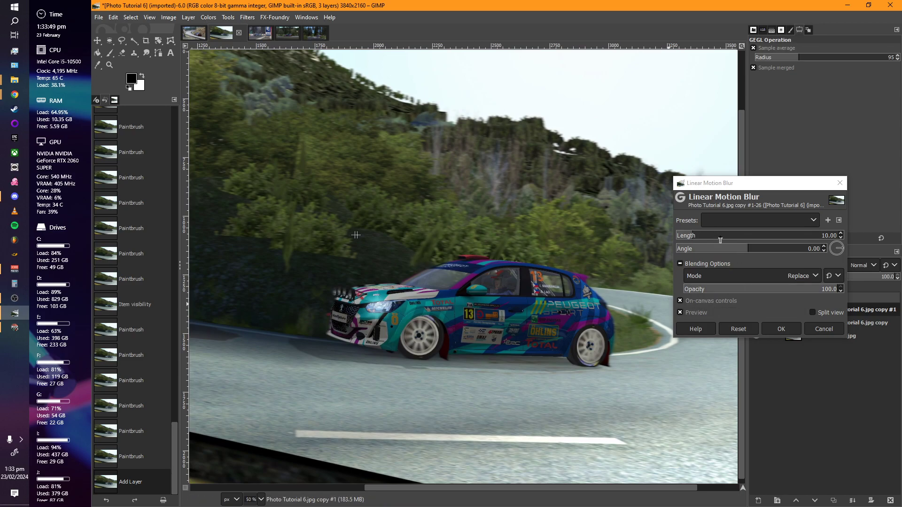
pyautogui.click(736, 241)
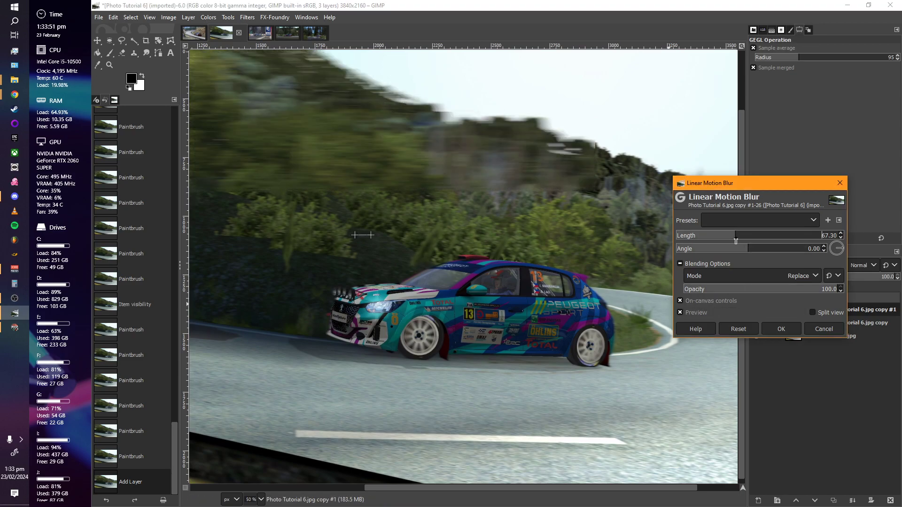
pyautogui.click(744, 240)
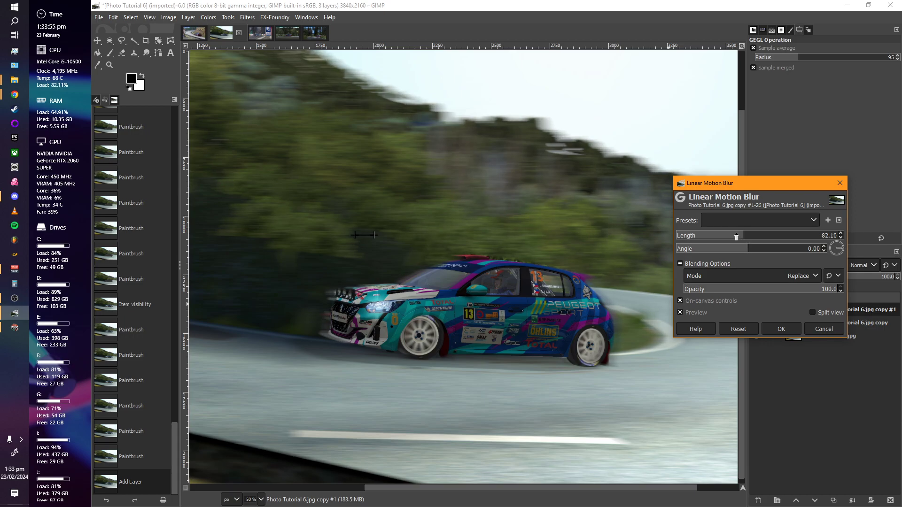
pyautogui.click(782, 329)
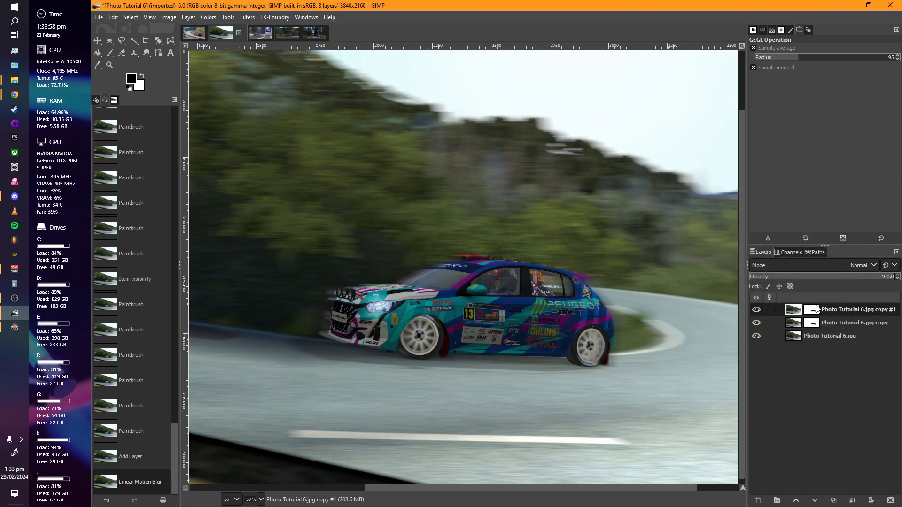
# Paint black on the duplicate layer's mask with a size 58 brush along the car's front, bonnet, windscreen and roof edges.
pyautogui.click(112, 53)
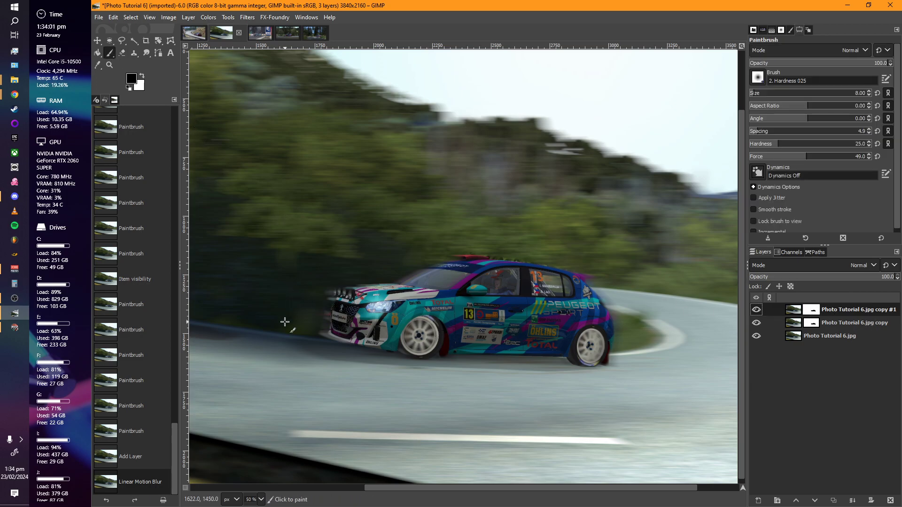
pyautogui.scroll(3, 285, 321)
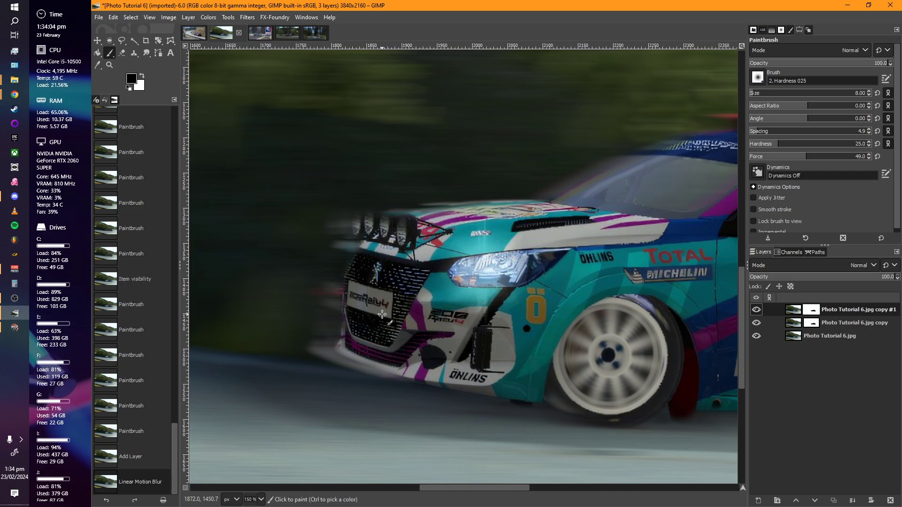
pyautogui.hotkey('shift', ']')
pyautogui.hotkey('shift', ']')
pyautogui.hotkey('shift', ']')
pyautogui.hotkey('shift', ']')
pyautogui.hotkey('shift', ']')
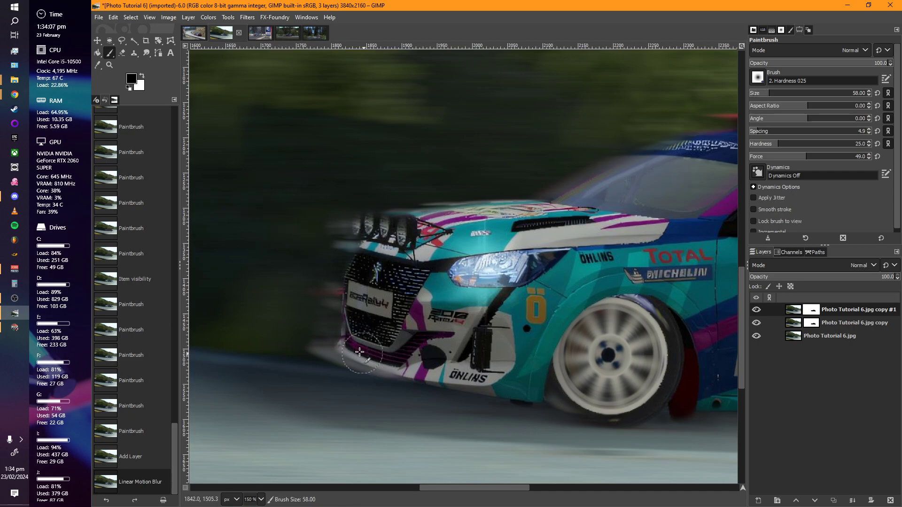
pyautogui.moveTo(341, 303)
pyautogui.mouseDown()
pyautogui.moveTo(360, 226)
pyautogui.moveTo(442, 230)
pyautogui.moveTo(349, 353)
pyautogui.moveTo(371, 375)
pyautogui.moveTo(393, 367)
pyautogui.moveTo(371, 352)
pyautogui.moveTo(508, 272)
pyautogui.moveTo(401, 225)
pyautogui.moveTo(493, 212)
pyautogui.mouseUp()
pyautogui.moveTo(560, 221)
pyautogui.mouseDown()
pyautogui.moveTo(327, 256)
pyautogui.moveTo(302, 227)
pyautogui.moveTo(346, 201)
pyautogui.moveTo(440, 174)
pyautogui.mouseUp()
pyautogui.moveTo(452, 231); pyautogui.dragTo(342, 266)
pyautogui.moveTo(371, 207); pyautogui.dragTo(521, 249)
pyautogui.moveTo(526, 253); pyautogui.dragTo(345, 238)
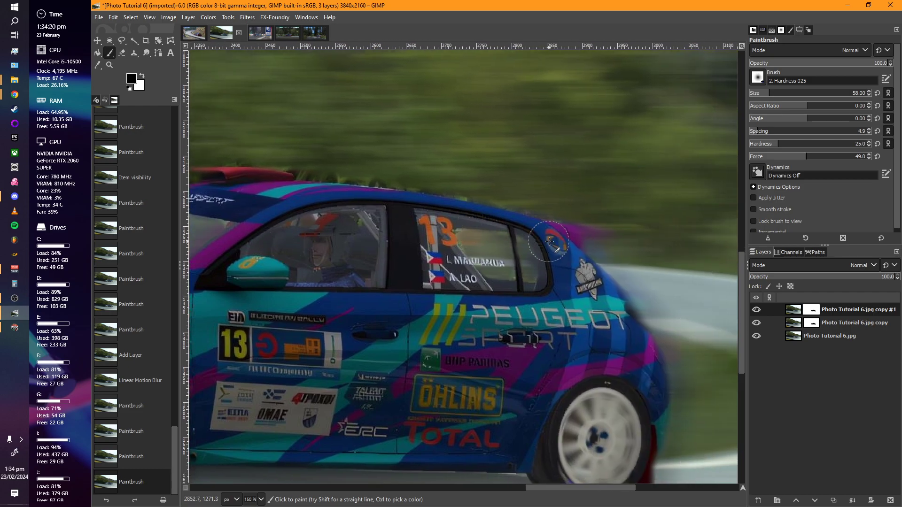
# Paint black on the mask along the car's rear edge and check the front edge for leftover blur.
pyautogui.moveTo(628, 319)
pyautogui.mouseDown()
pyautogui.moveTo(664, 374)
pyautogui.moveTo(664, 435)
pyautogui.mouseUp()
pyautogui.moveTo(600, 366); pyautogui.dragTo(780, 374)
pyautogui.moveTo(337, 313); pyautogui.dragTo(513, 303)
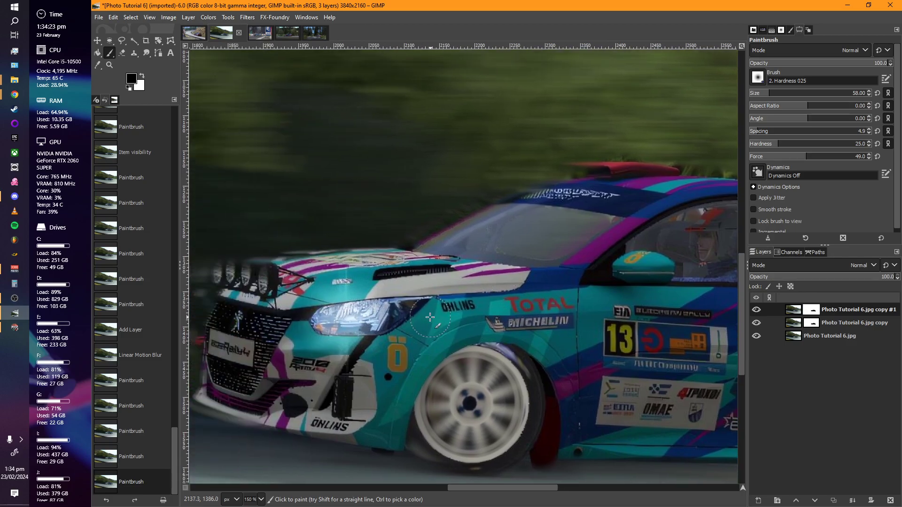
pyautogui.moveTo(254, 333); pyautogui.dragTo(423, 334)
pyautogui.scroll(2, 352, 388)
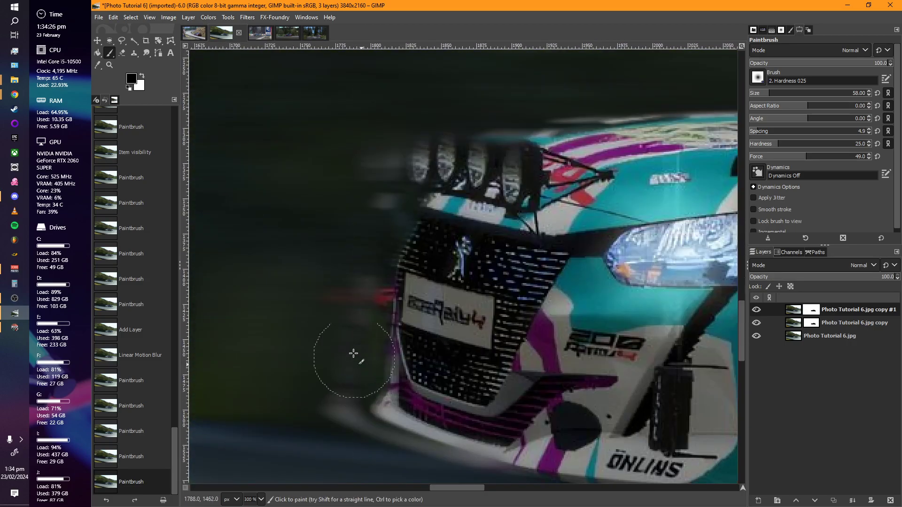
pyautogui.scroll(-2, 427, 342)
pyautogui.moveTo(431, 259); pyautogui.dragTo(338, 319)
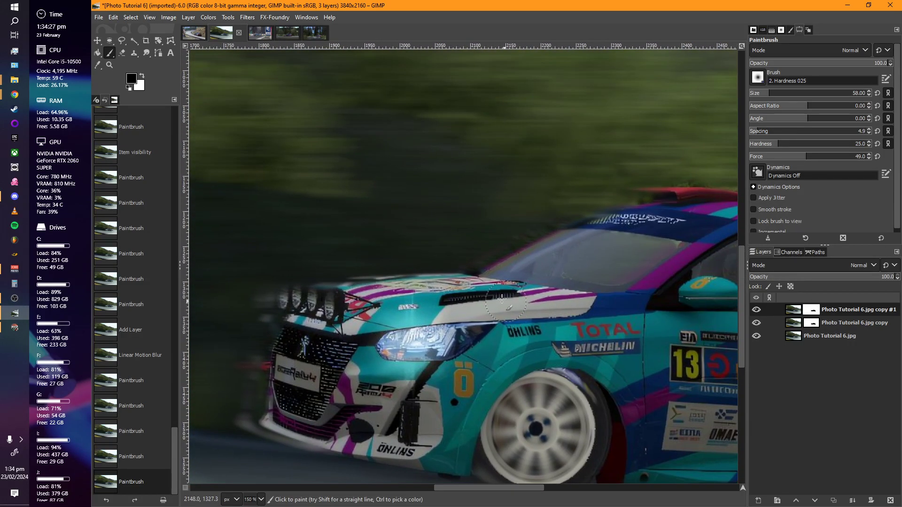
pyautogui.scroll(2, 484, 246)
# Paint white on the mask with a size 18 brush over the background just above the roof behind the red roof vent.
pyautogui.moveTo(487, 297); pyautogui.dragTo(184, 378)
pyautogui.moveTo(565, 241); pyautogui.dragTo(376, 278)
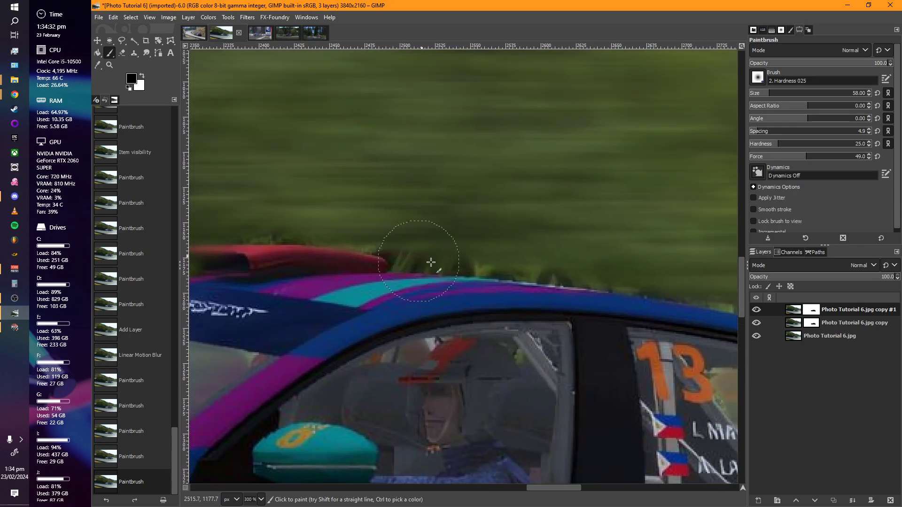
pyautogui.click(142, 75)
pyautogui.hotkey('shift', '[')
pyautogui.hotkey('shift', '[')
pyautogui.hotkey('shift', '[')
pyautogui.hotkey('shift', '[')
pyautogui.moveTo(423, 256)
pyautogui.mouseDown()
pyautogui.moveTo(435, 262)
pyautogui.moveTo(382, 258)
pyautogui.mouseUp()
pyautogui.moveTo(452, 264); pyautogui.dragTo(724, 301)
pyautogui.moveTo(420, 266)
pyautogui.mouseDown()
pyautogui.moveTo(400, 268)
pyautogui.moveTo(406, 261)
pyautogui.moveTo(503, 259)
pyautogui.mouseUp()
pyautogui.moveTo(427, 237)
pyautogui.mouseDown()
pyautogui.moveTo(324, 236)
pyautogui.moveTo(438, 221)
pyautogui.mouseUp()
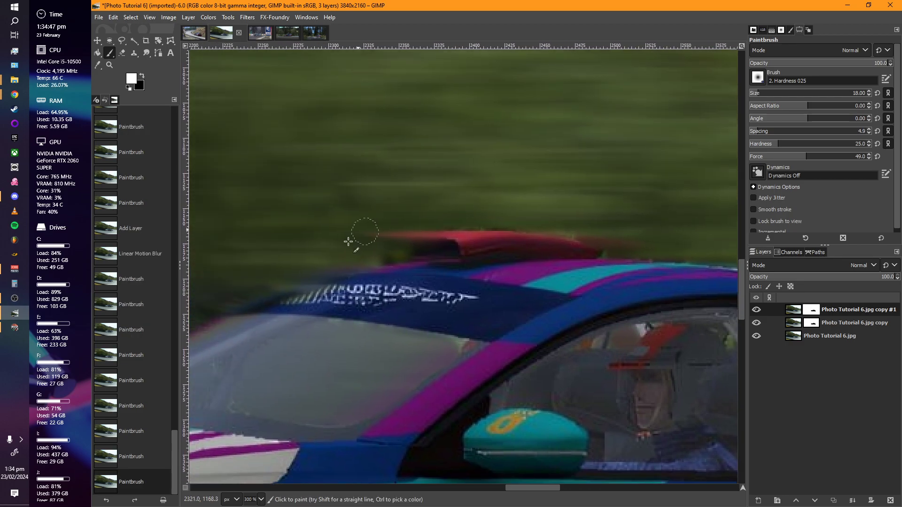
# Paint white on the mask over the background in front of the roof vent and along the rear roofline.
pyautogui.moveTo(395, 253); pyautogui.dragTo(394, 254)
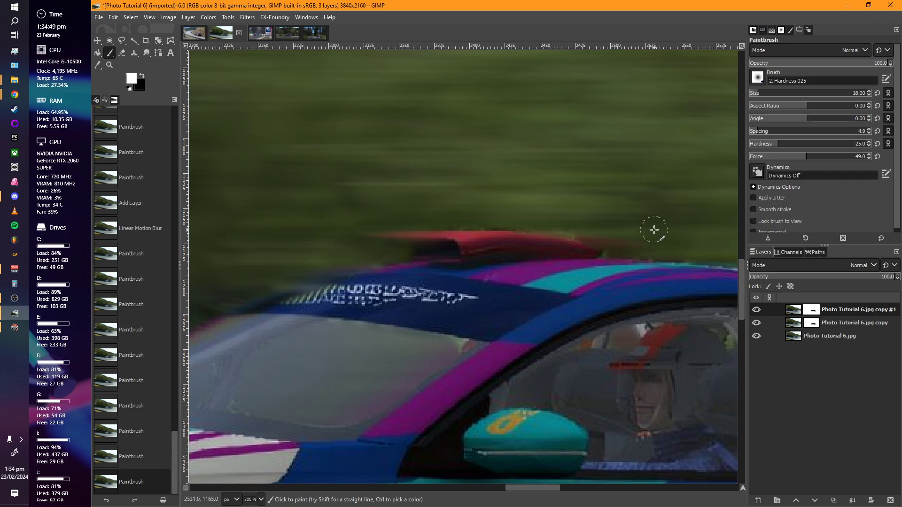
pyautogui.moveTo(653, 230); pyautogui.dragTo(197, 239)
pyautogui.moveTo(509, 263); pyautogui.dragTo(334, 240)
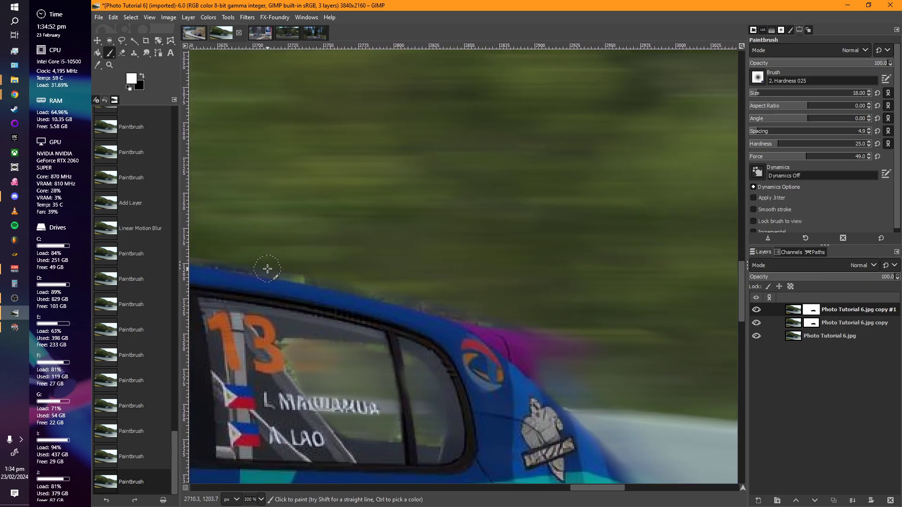
pyautogui.scroll(-2, 465, 296)
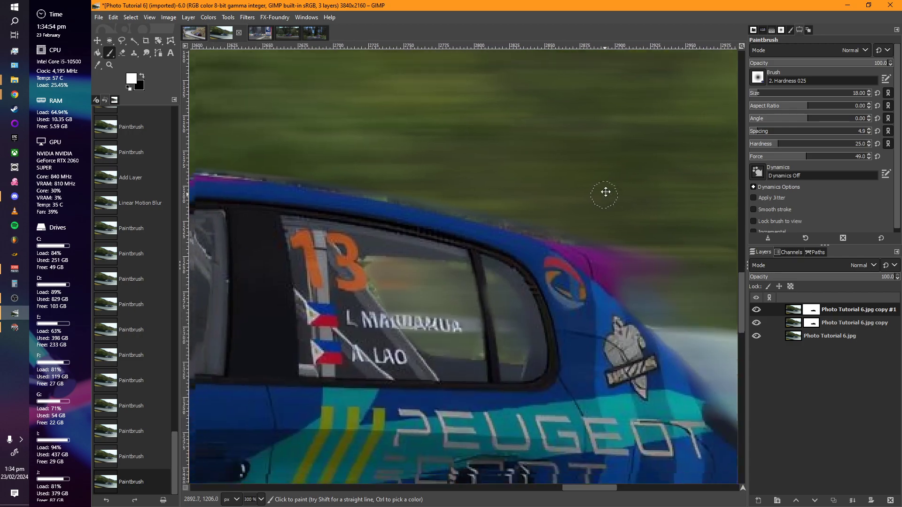
# Examine the car's front edge and the whole image with the stronger background blur.
pyautogui.scroll(-2, 484, 293)
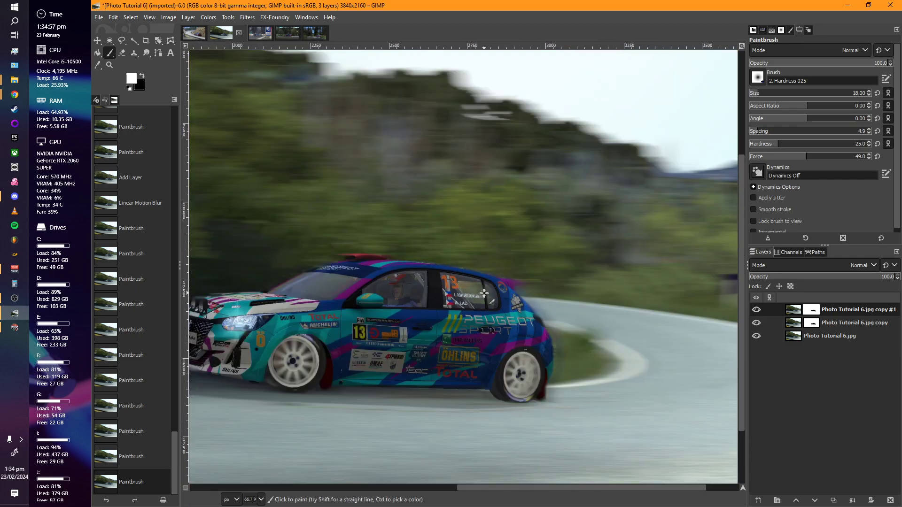
pyautogui.hscroll(-3, 348, 325)
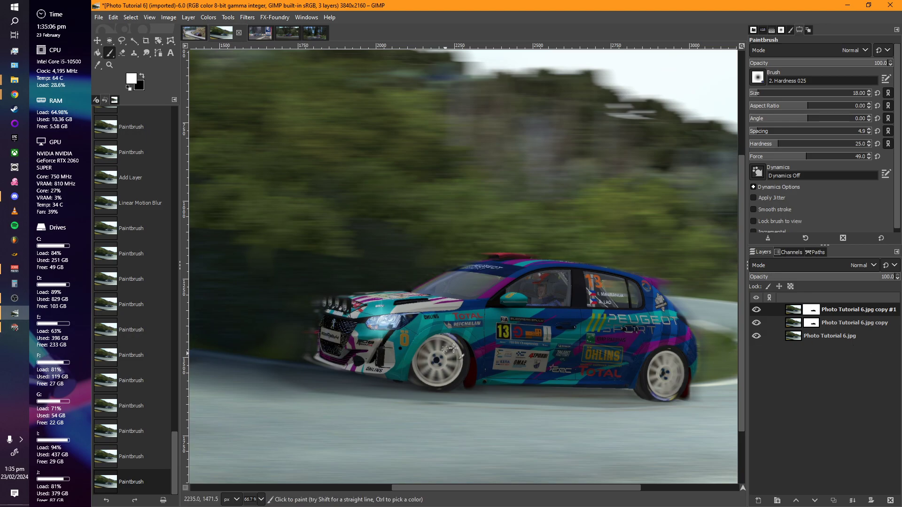
pyautogui.scroll(3, 249, 357)
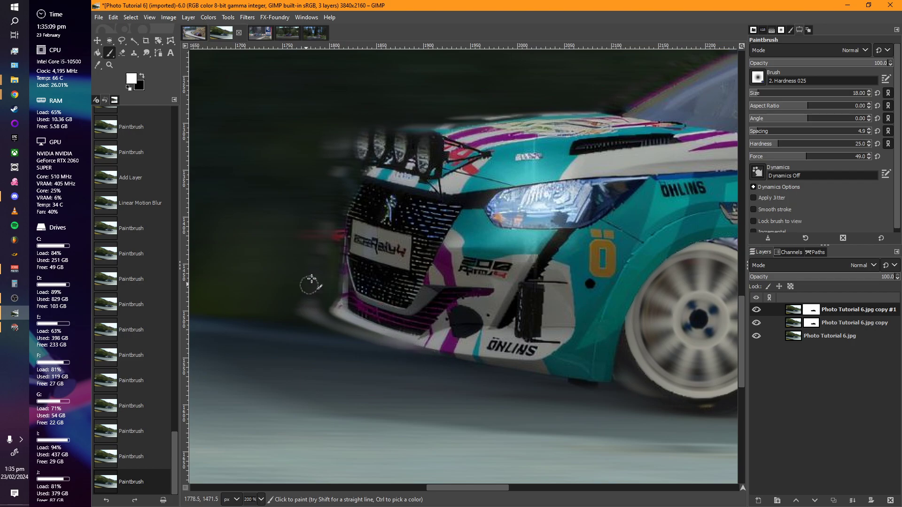
pyautogui.scroll(-6, 502, 267)
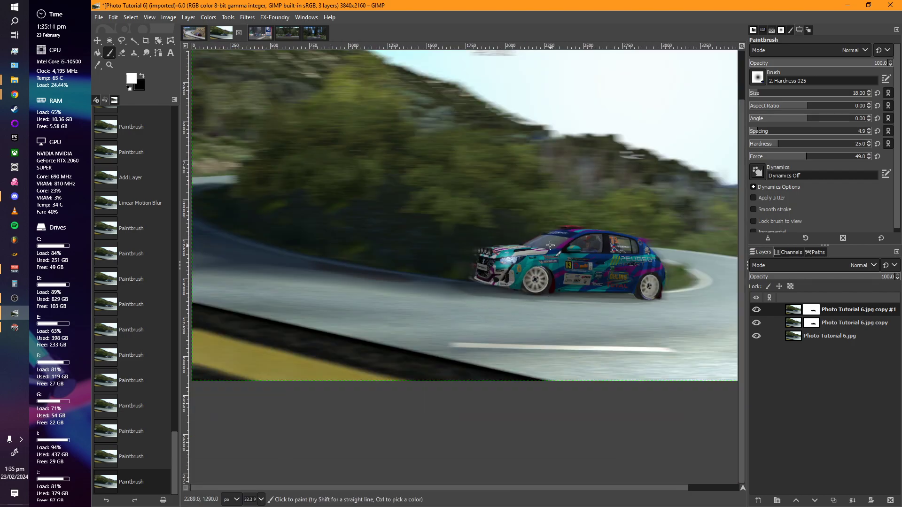
pyautogui.scroll(1, 498, 272)
pyautogui.moveTo(411, 257); pyautogui.dragTo(442, 254)
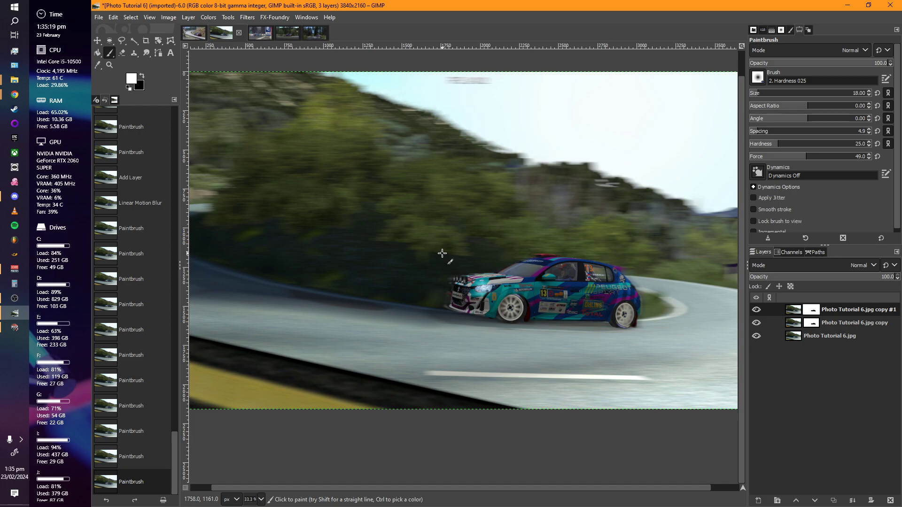
pyautogui.moveTo(519, 292)
pyautogui.mouseDown()
pyautogui.moveTo(556, 300)
pyautogui.moveTo(506, 343)
pyautogui.moveTo(557, 292)
pyautogui.moveTo(514, 310)
pyautogui.moveTo(507, 301)
pyautogui.moveTo(531, 321)
pyautogui.mouseUp()
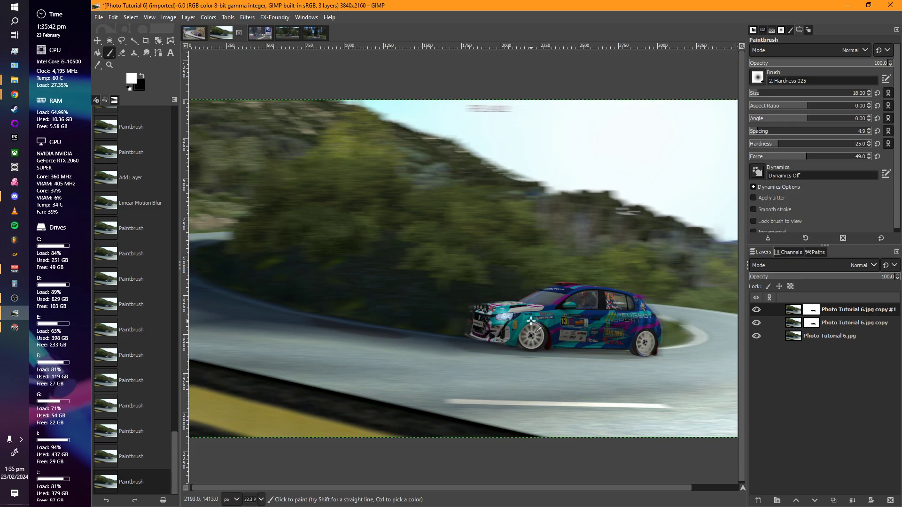
pyautogui.moveTo(545, 299); pyautogui.dragTo(491, 301)
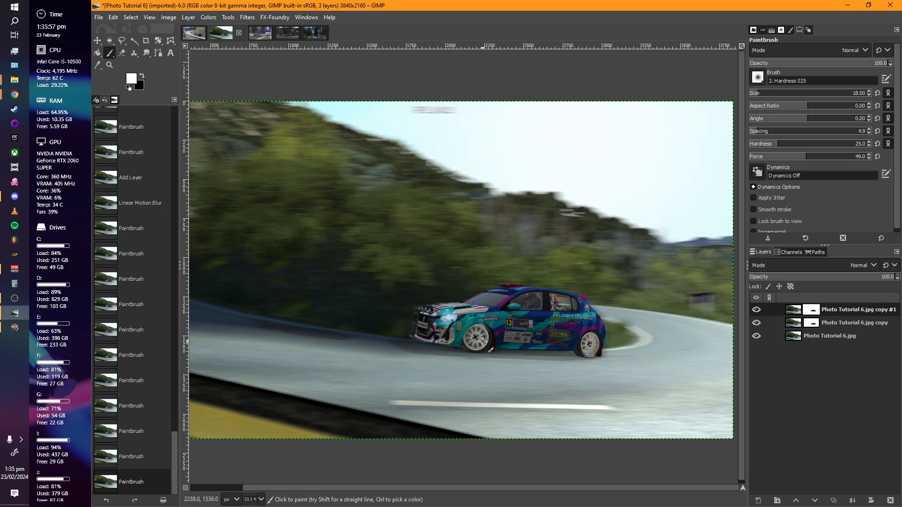
# Select the Photo Tutorial 6.jpg copy layer's mask and examine the front wheel and the overall composition.
pyautogui.keyDown('ctrl'); pyautogui.scroll(4, 472, 339); pyautogui.keyUp('ctrl')
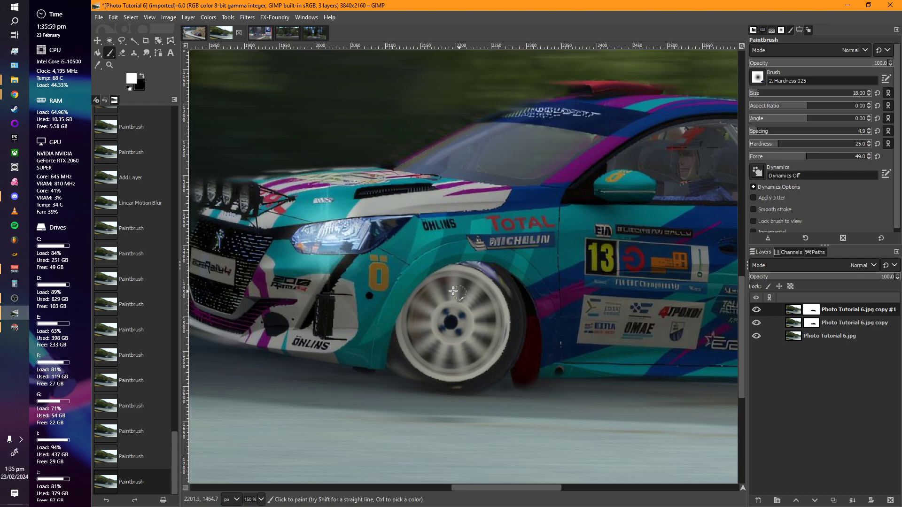
pyautogui.click(810, 325)
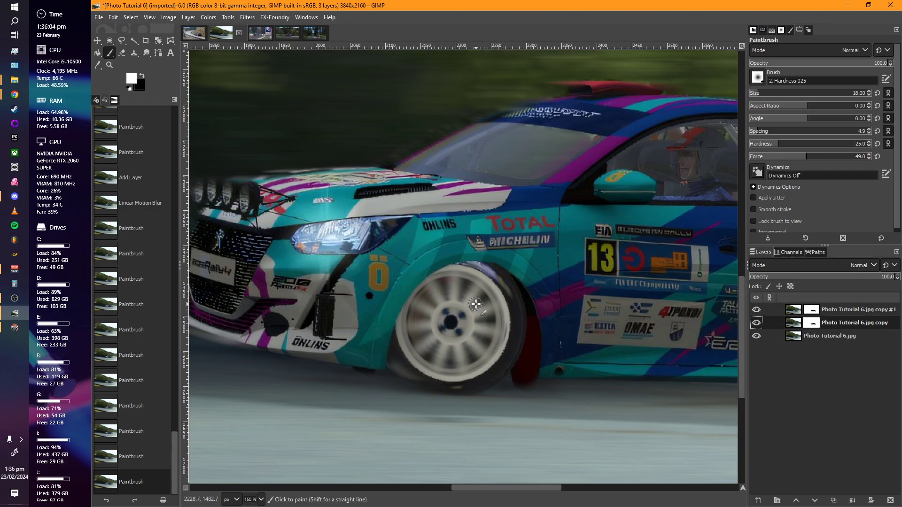
pyautogui.keyDown('ctrl'); pyautogui.scroll(-3, 467, 305); pyautogui.keyUp('ctrl')
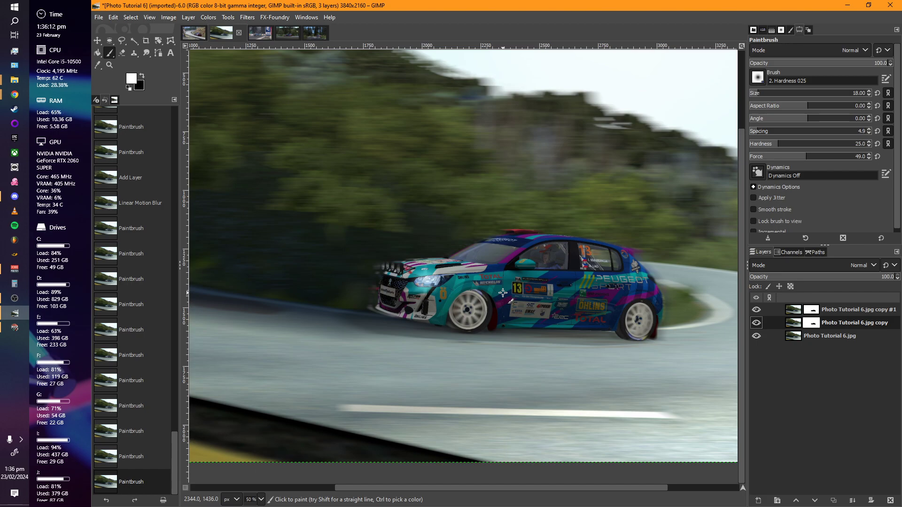
pyautogui.scroll(-1, 502, 294)
pyautogui.moveTo(483, 294)
pyautogui.mouseDown()
pyautogui.moveTo(533, 310)
pyautogui.moveTo(509, 303)
pyautogui.mouseUp()
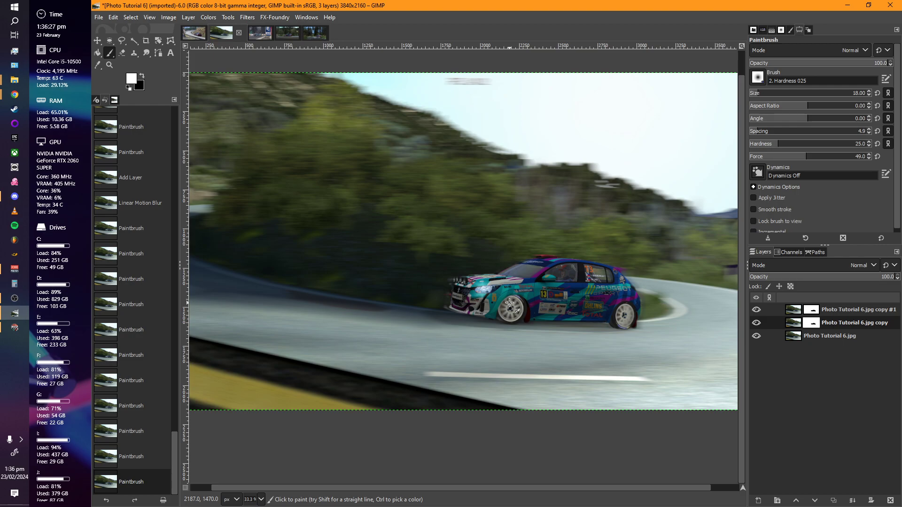
pyautogui.moveTo(460, 277)
pyautogui.mouseDown()
pyautogui.moveTo(499, 319)
pyautogui.moveTo(454, 292)
pyautogui.mouseUp()
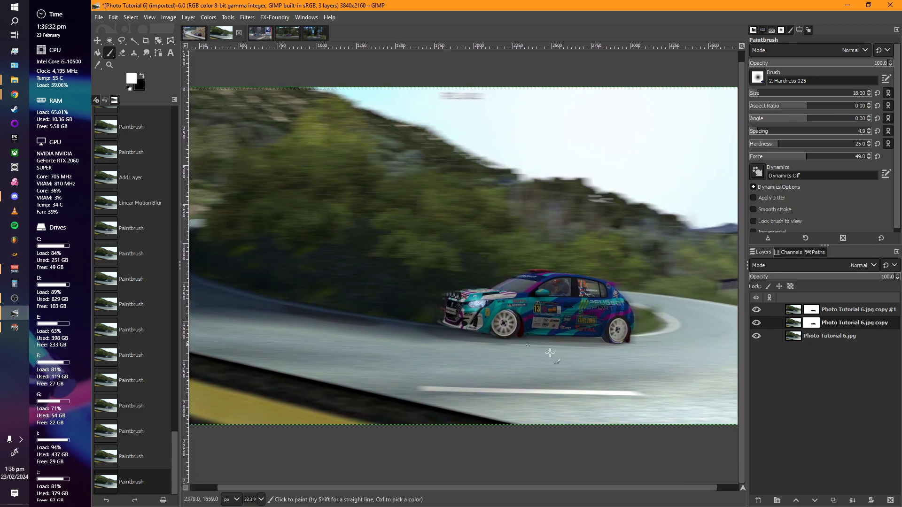